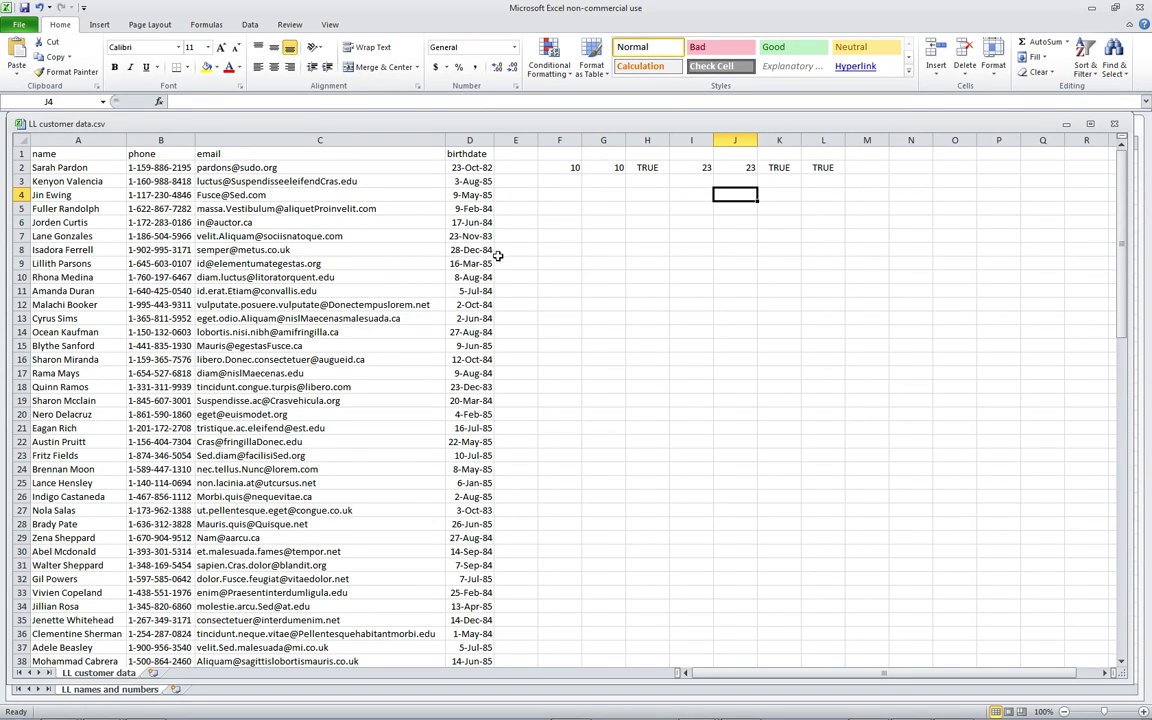
- Examine the month, day and birthday-match formulas in cells F2 through K2
{"action": "left_click", "coordinate": [566, 168]}
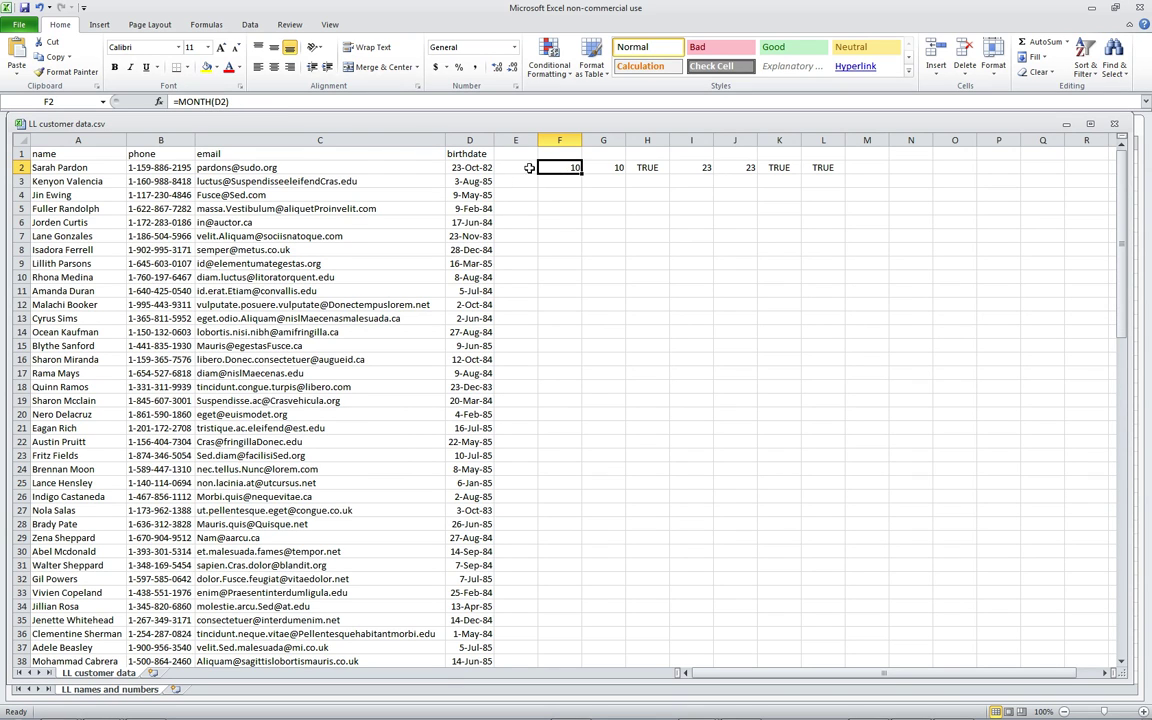
{"action": "left_click", "coordinate": [607, 170]}
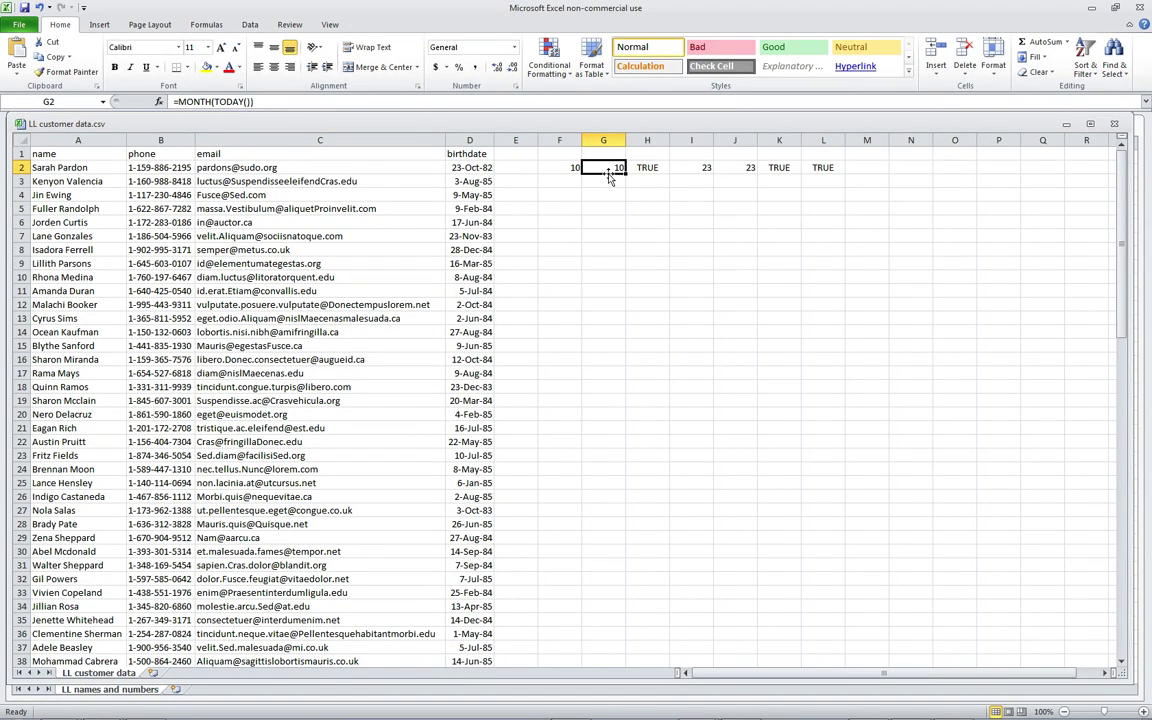
{"action": "left_click", "coordinate": [651, 167]}
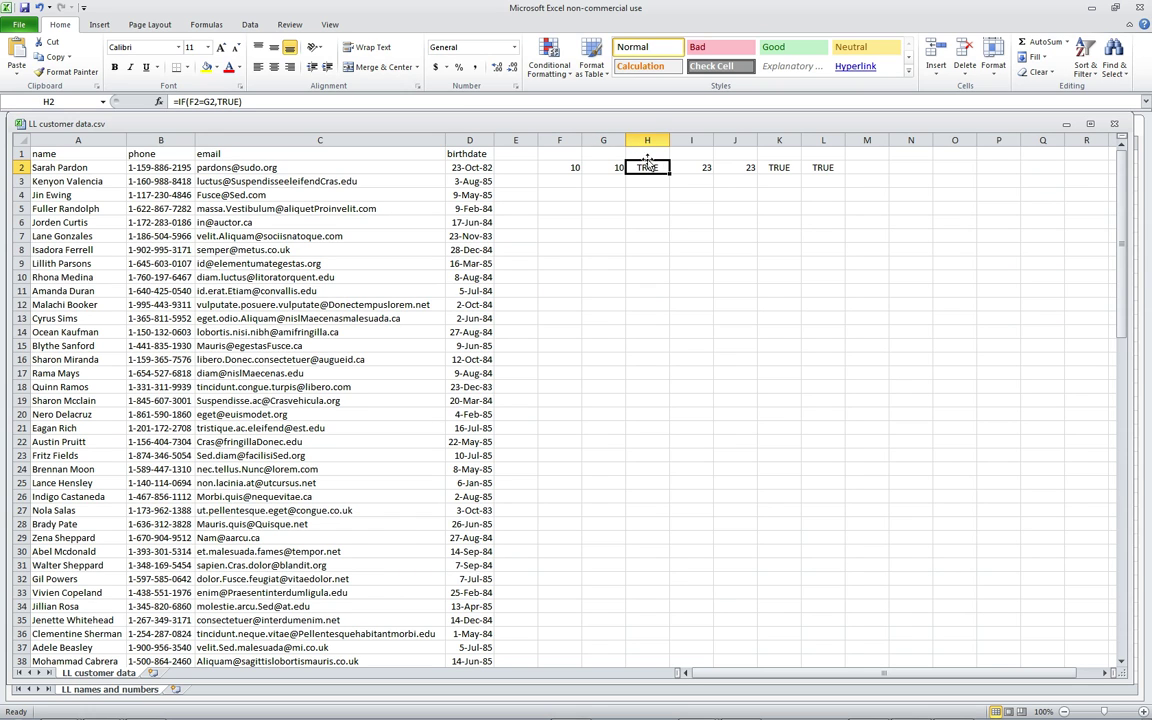
{"action": "left_click", "coordinate": [609, 167]}
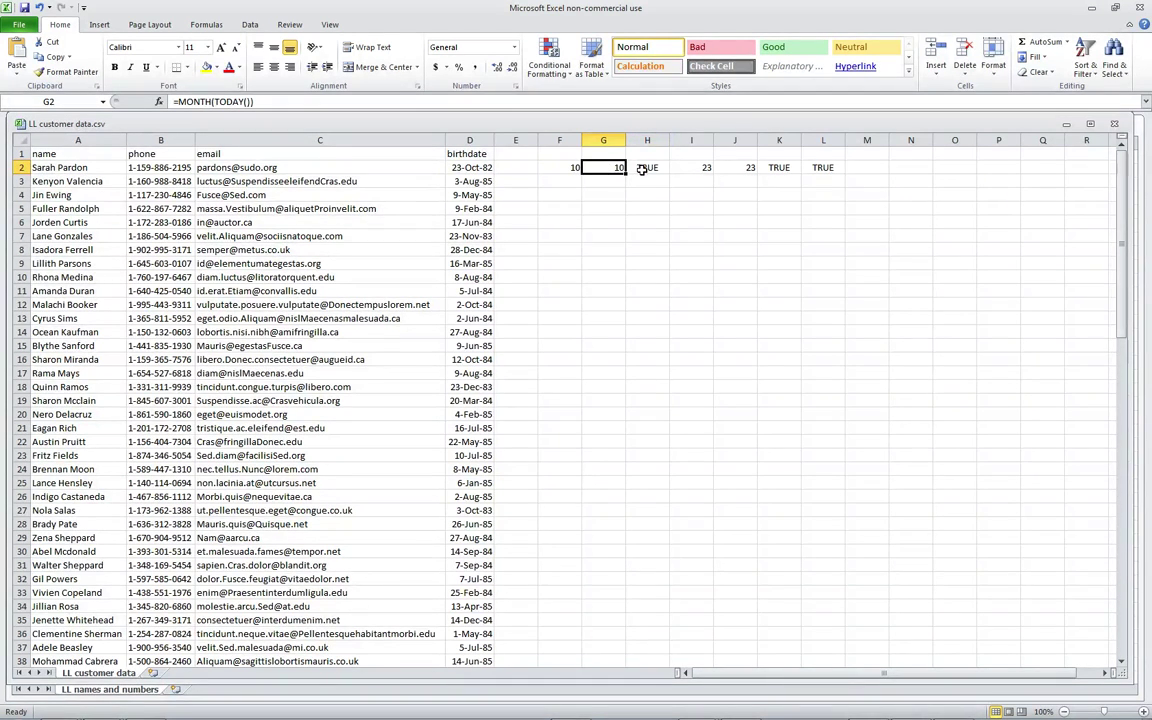
{"action": "left_click", "coordinate": [651, 167]}
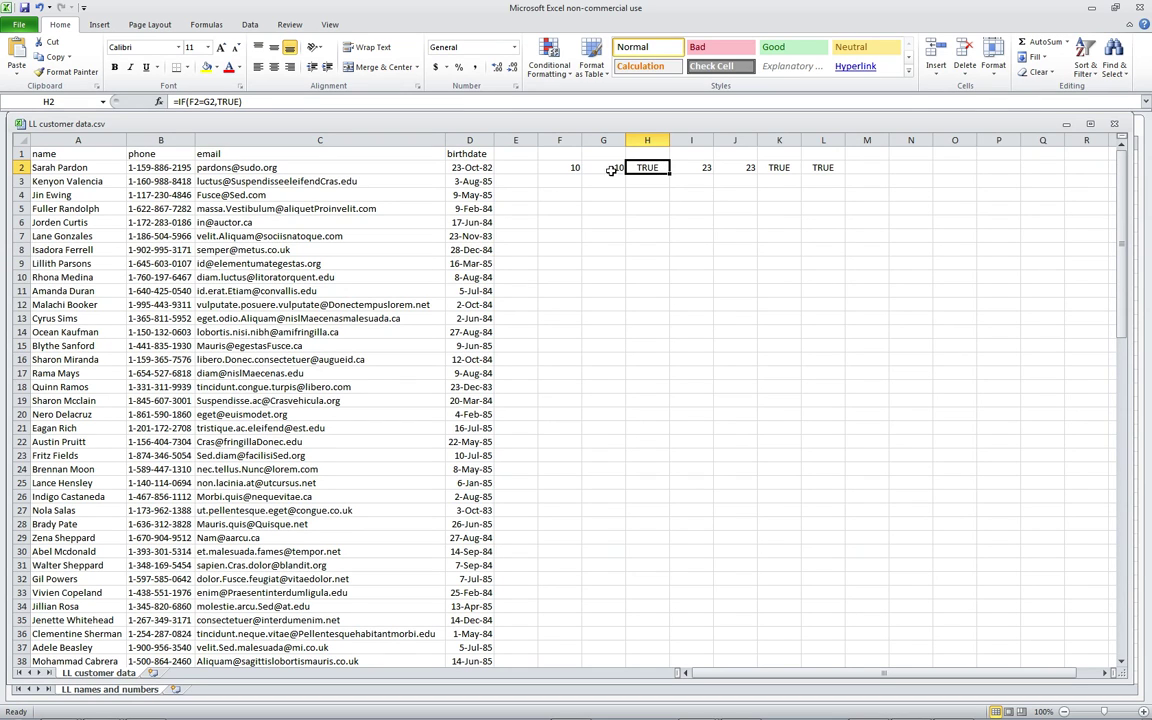
{"action": "left_click", "coordinate": [703, 168]}
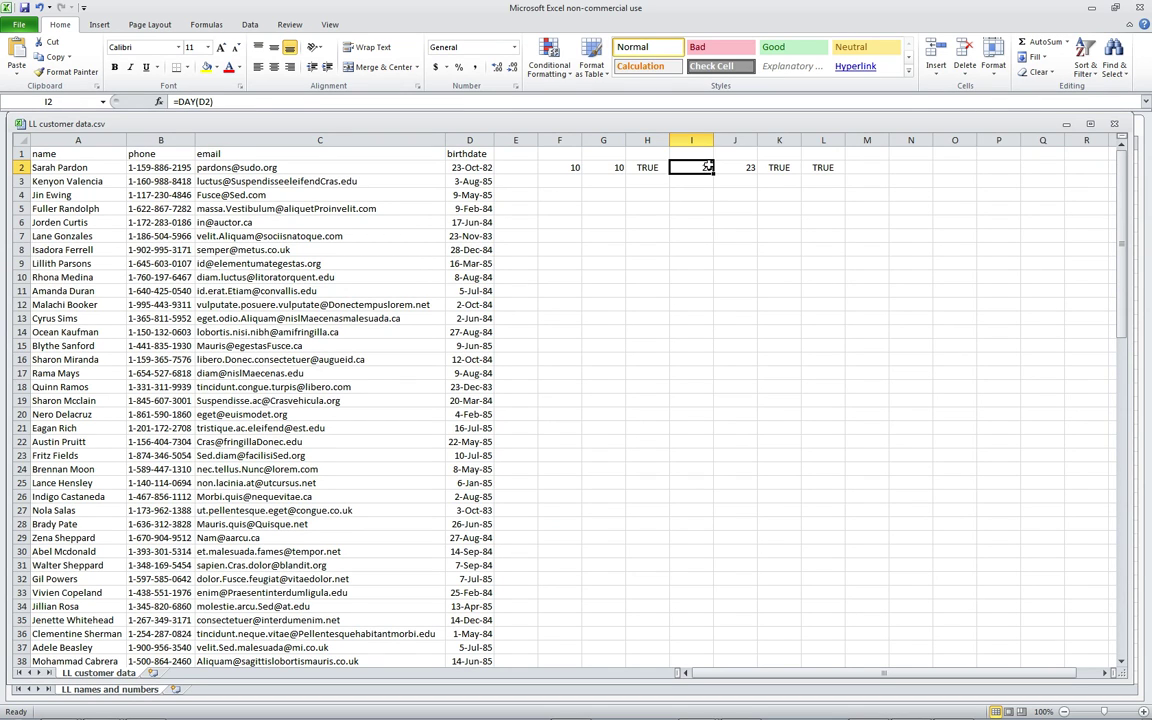
{"action": "left_click", "coordinate": [735, 169]}
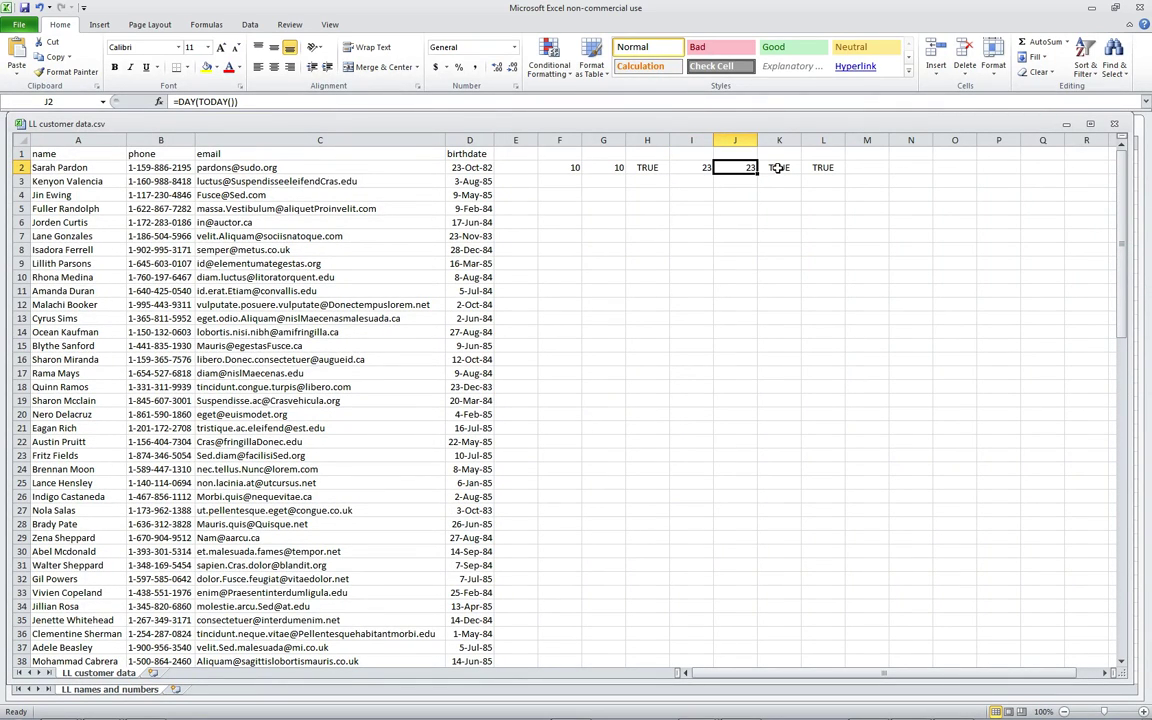
{"action": "left_click", "coordinate": [779, 168]}
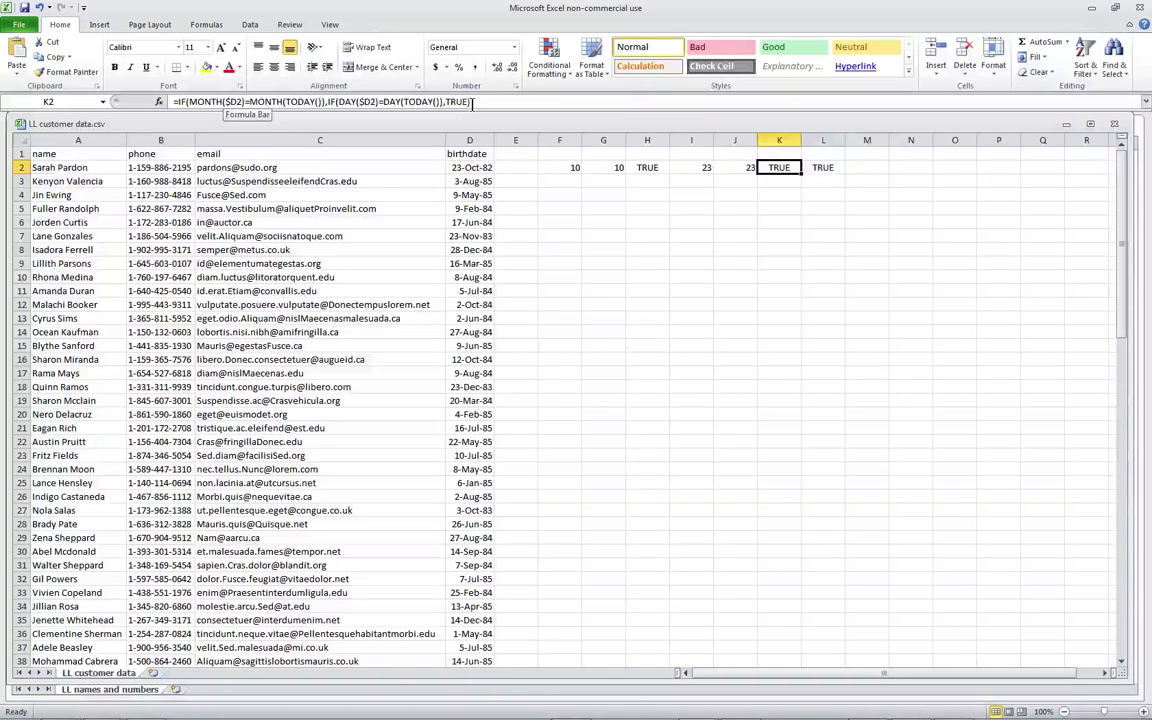
- Copy the text of the formula =AND(MONTH($D2)=MONTH(TODAY()),DAY($D2)=DAY(TODAY())) from cell L2, leaving the cell as it is
{"action": "key", "text": "Right"}
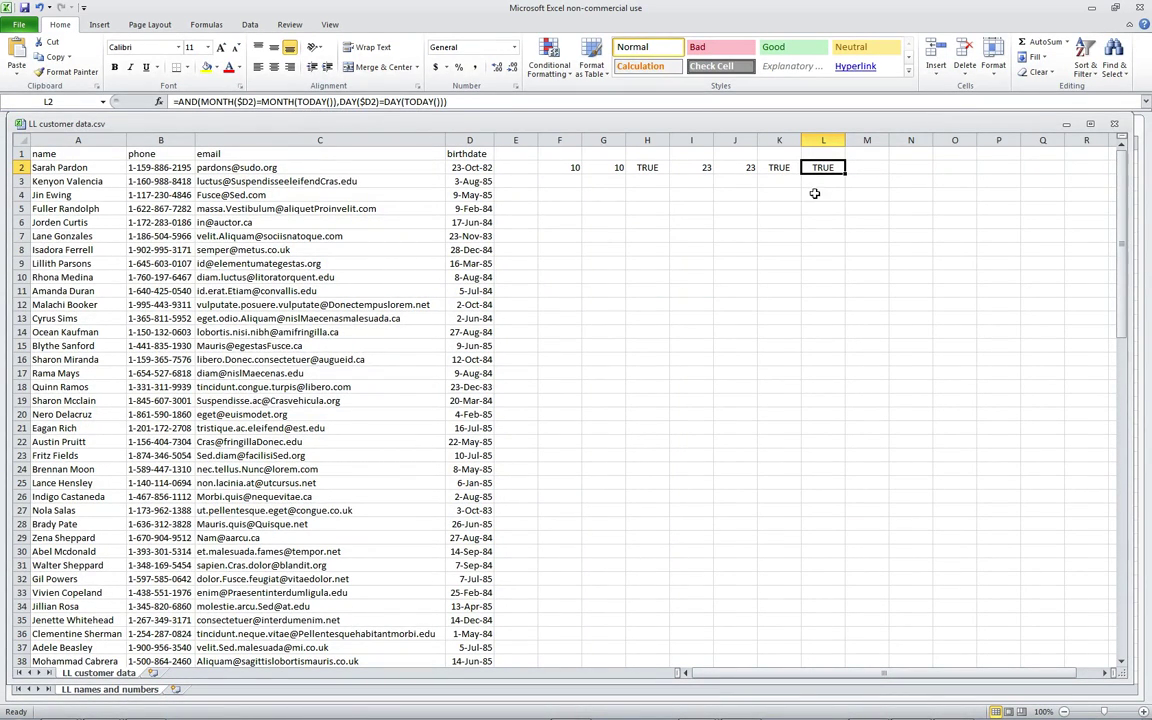
{"action": "left_click", "coordinate": [245, 104]}
{"action": "triple_click", "coordinate": [169, 107]}
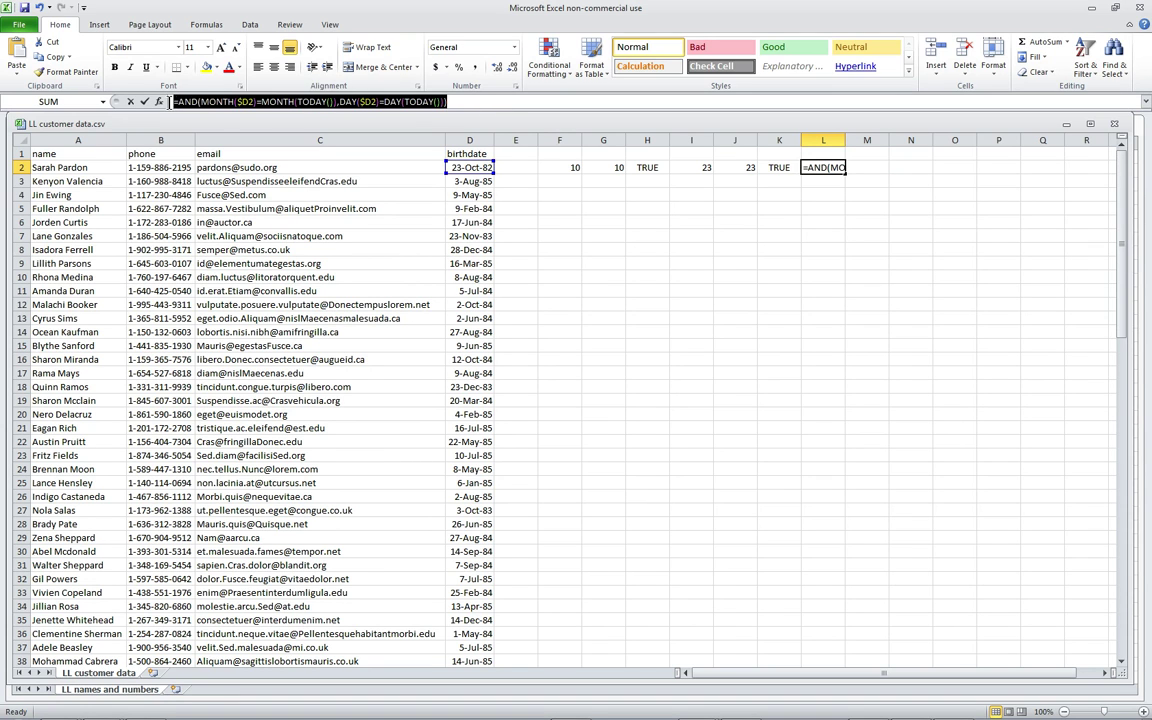
{"action": "right_click", "coordinate": [187, 106]}
{"action": "left_click", "coordinate": [222, 129]}
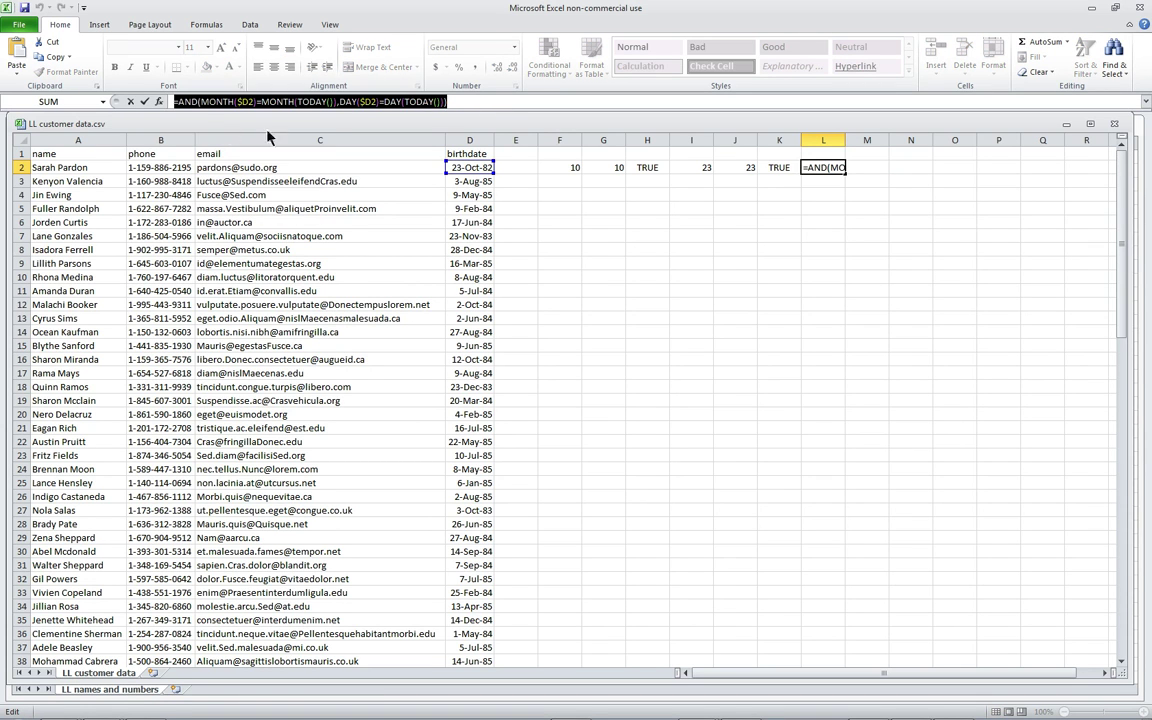
{"action": "key", "text": "Escape"}
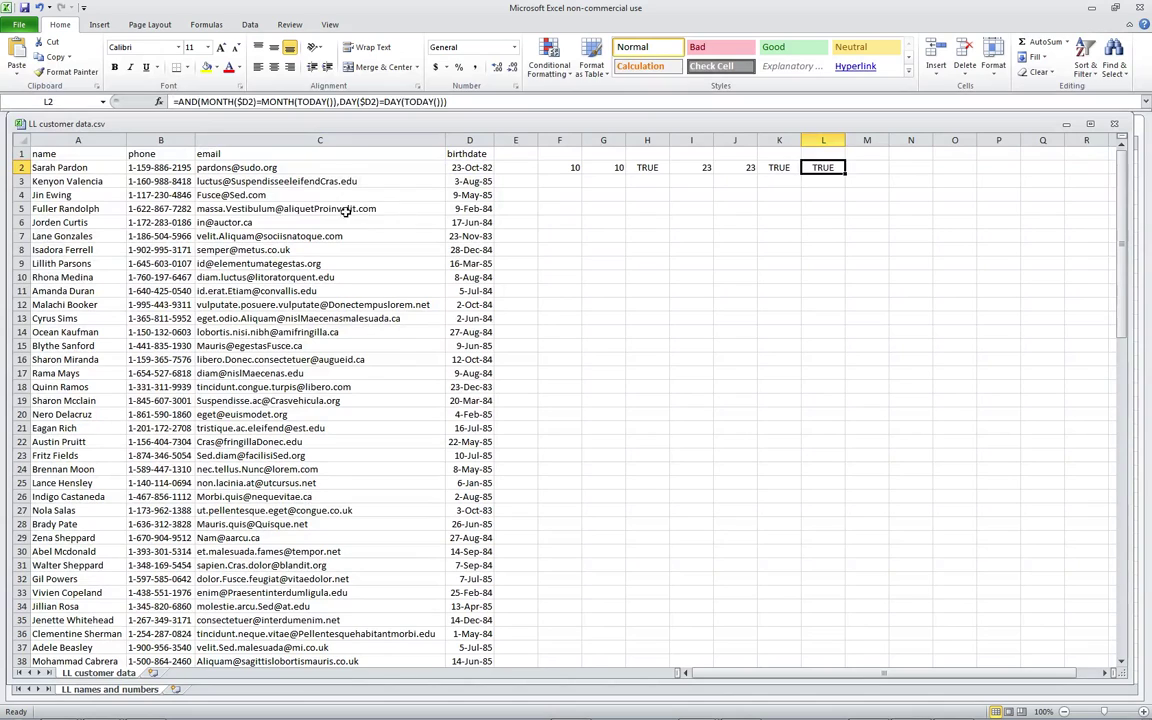
- Select all customer records from the name through the birthdate column, range A2:D102
{"action": "left_click", "coordinate": [290, 211]}
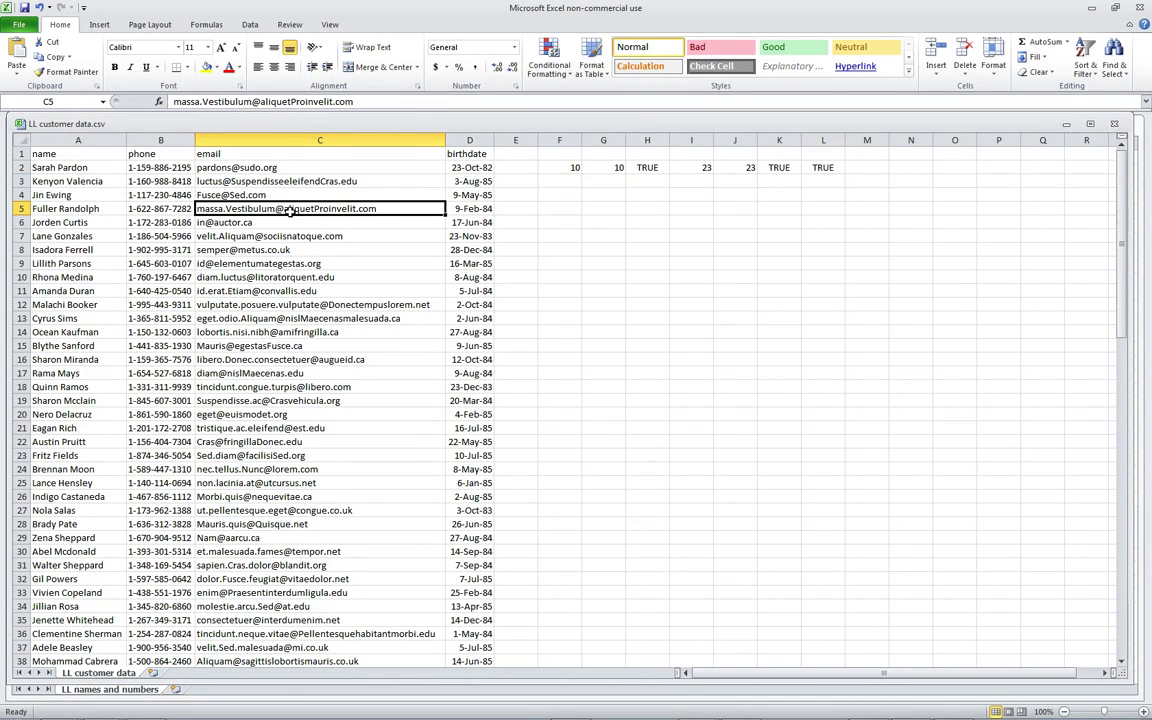
{"action": "left_click", "coordinate": [72, 168]}
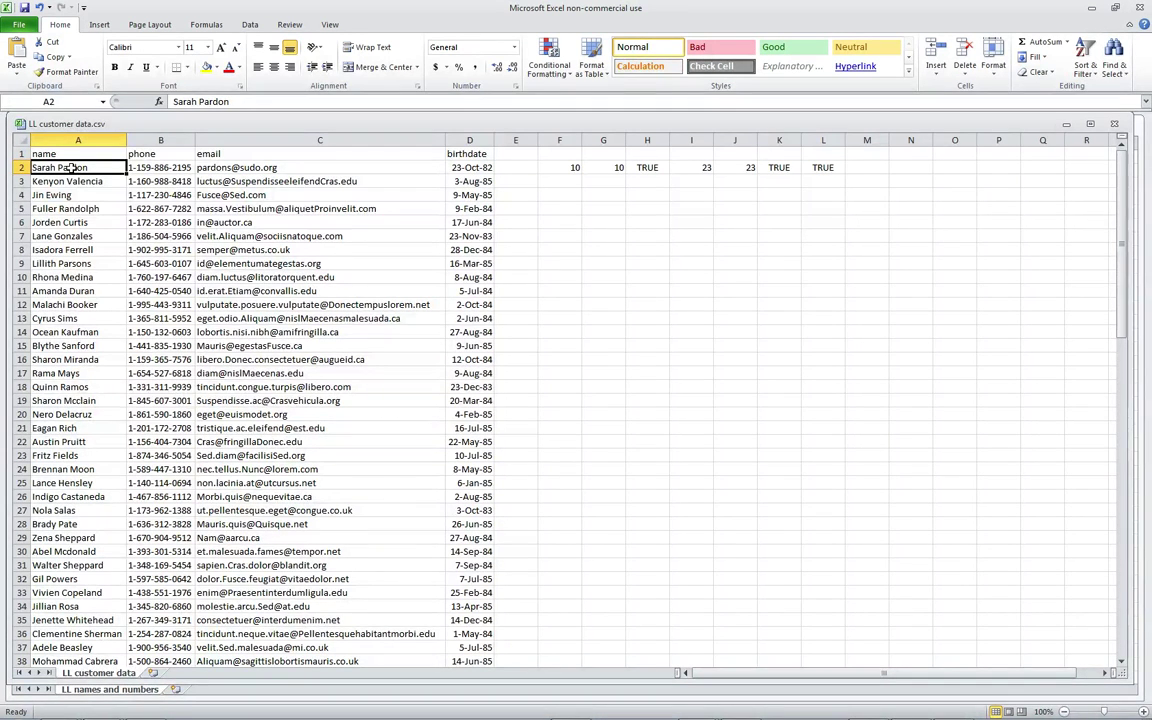
{"action": "key", "text": "ctrl+shift+Right"}
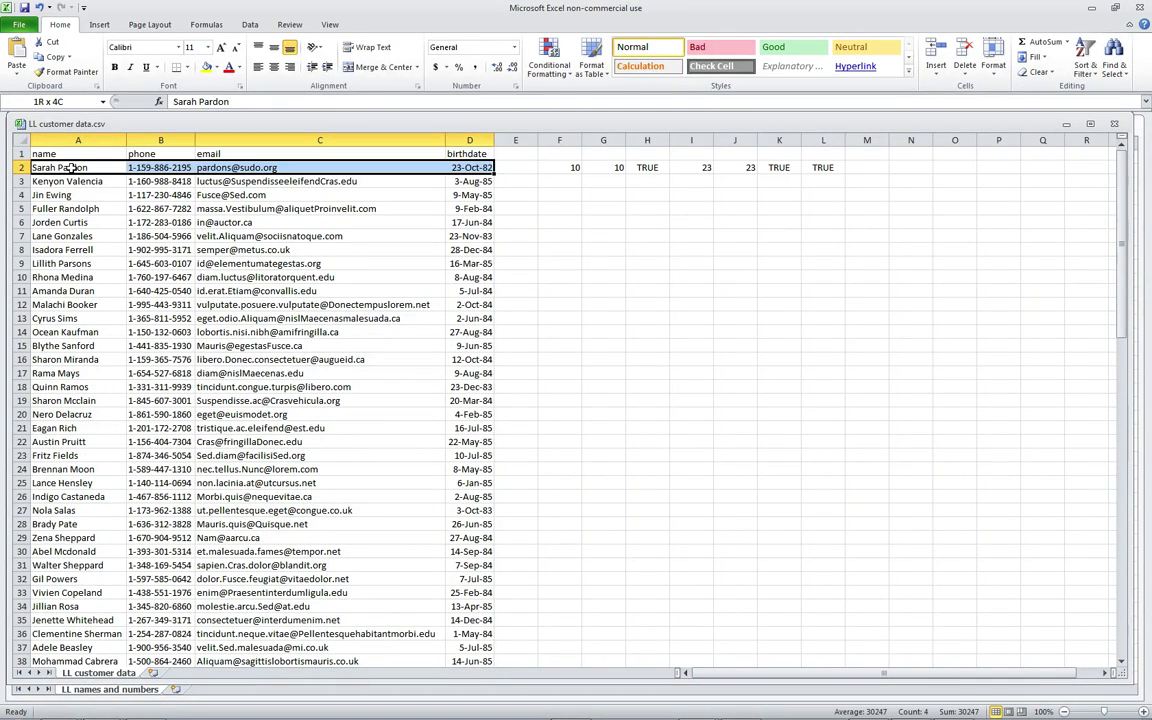
{"action": "key", "text": "ctrl+shift+Down"}
{"action": "scroll", "coordinate": [76, 168], "scroll_direction": "up", "scroll_amount": 4}
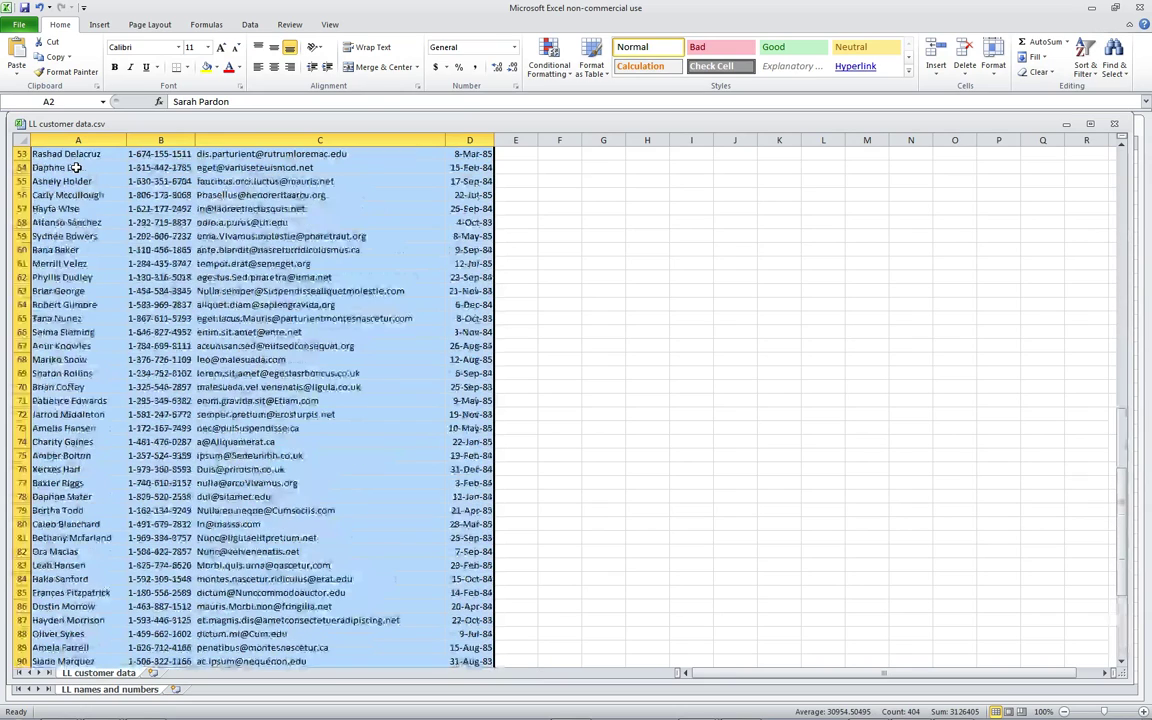
{"action": "left_click", "coordinate": [549, 60]}
{"action": "mouse_move", "coordinate": [589, 107]}
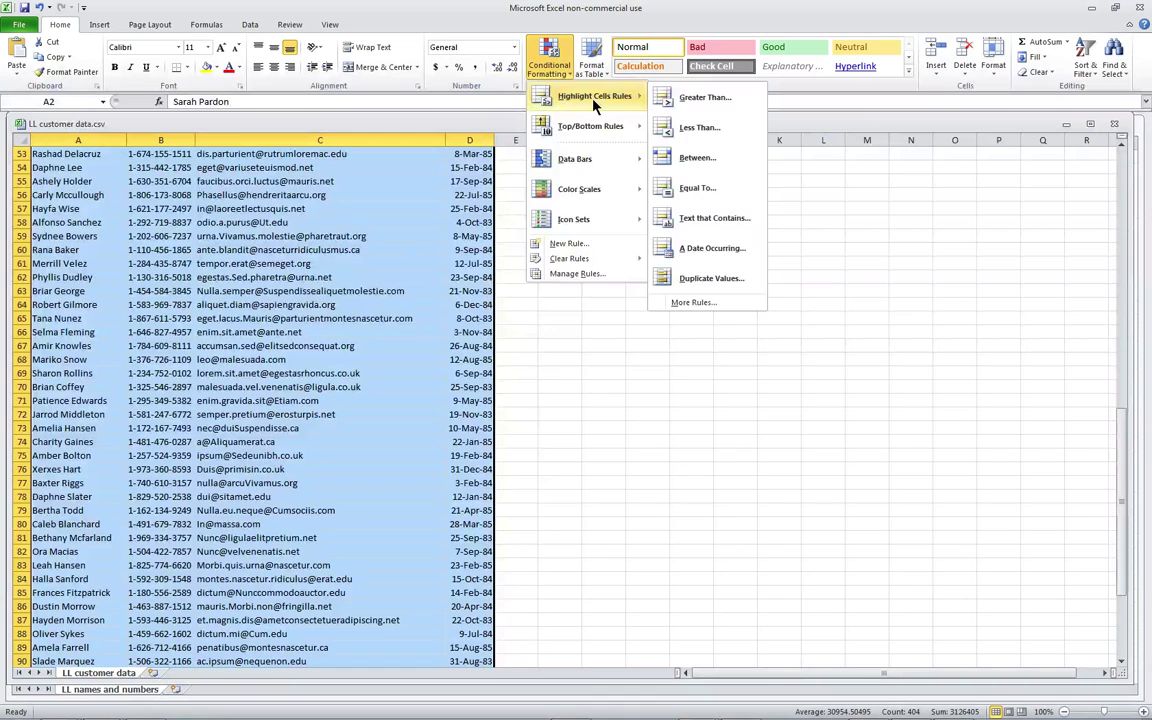
{"action": "left_click", "coordinate": [580, 273]}
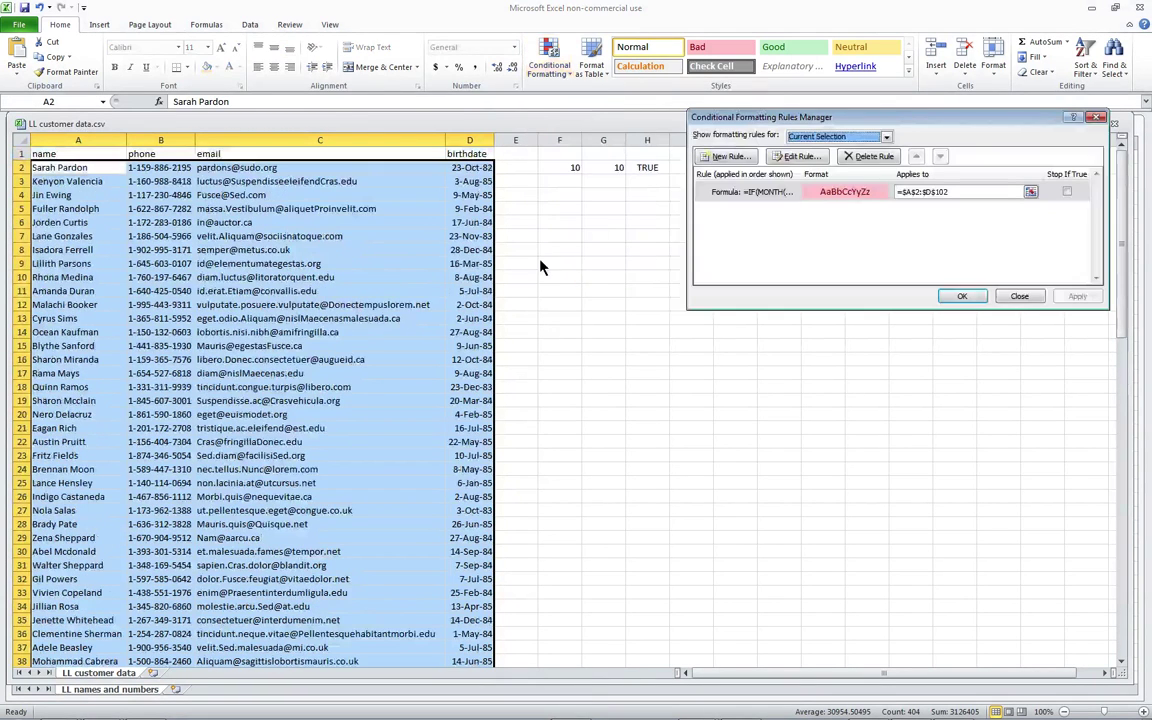
{"action": "left_click", "coordinate": [1019, 296]}
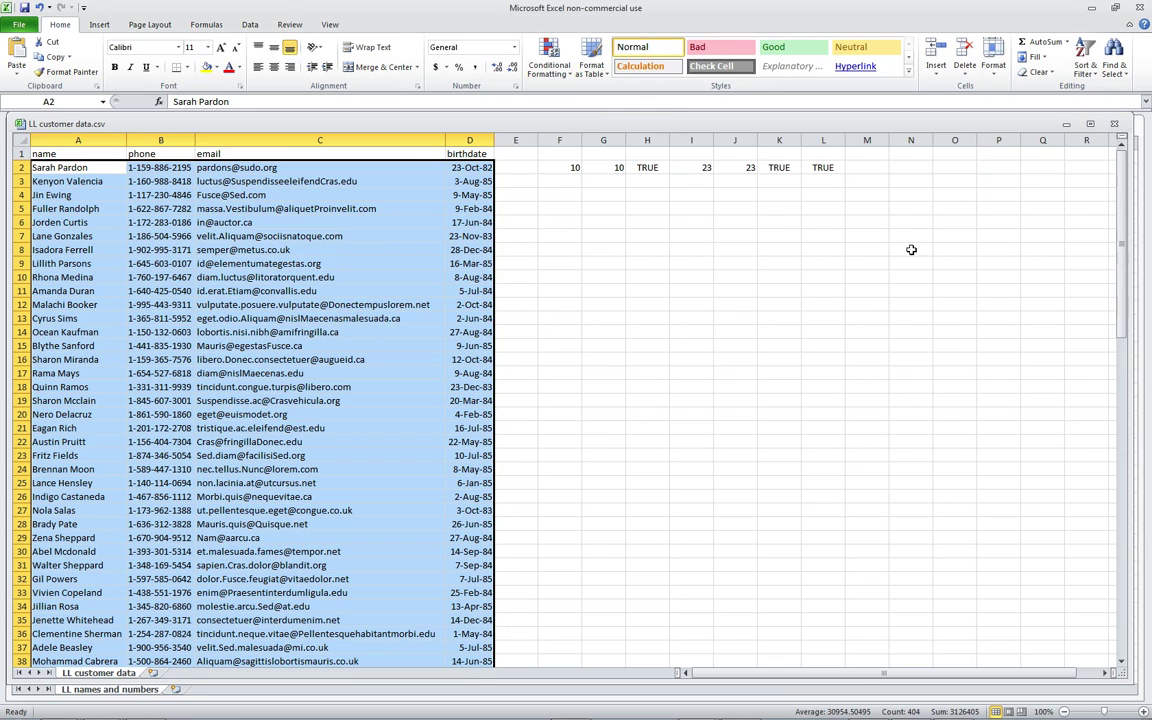
{"action": "left_click", "coordinate": [549, 62]}
{"action": "mouse_move", "coordinate": [594, 96]}
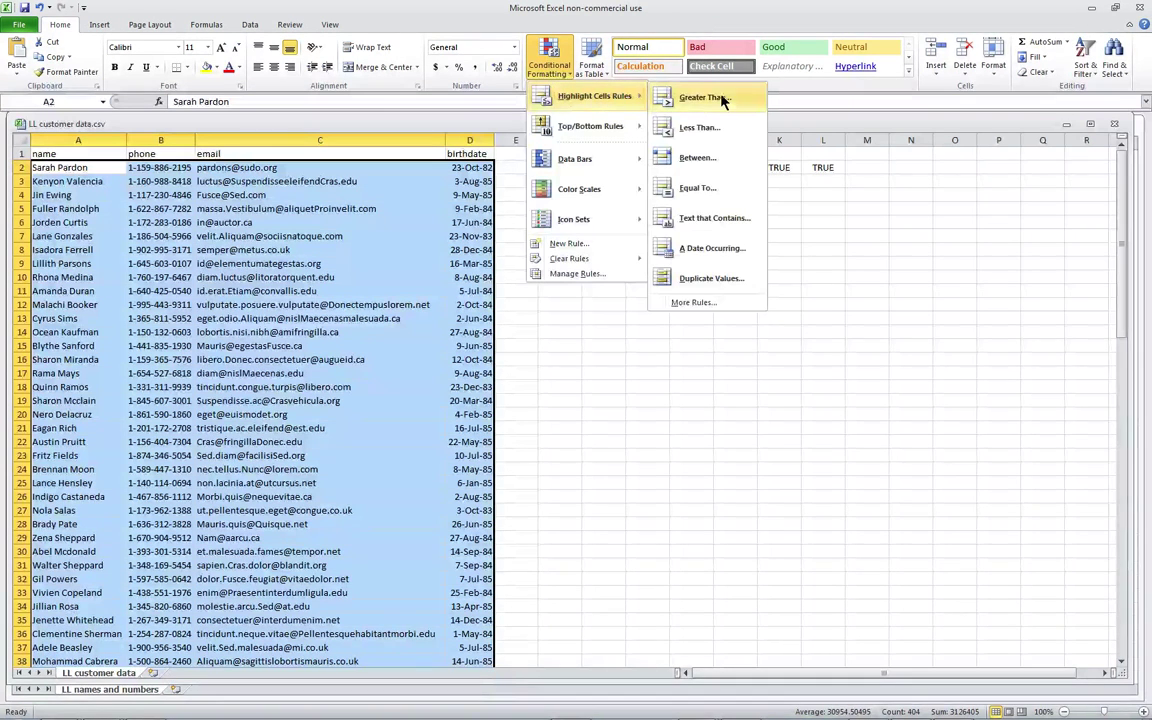
{"action": "left_click", "coordinate": [724, 187]}
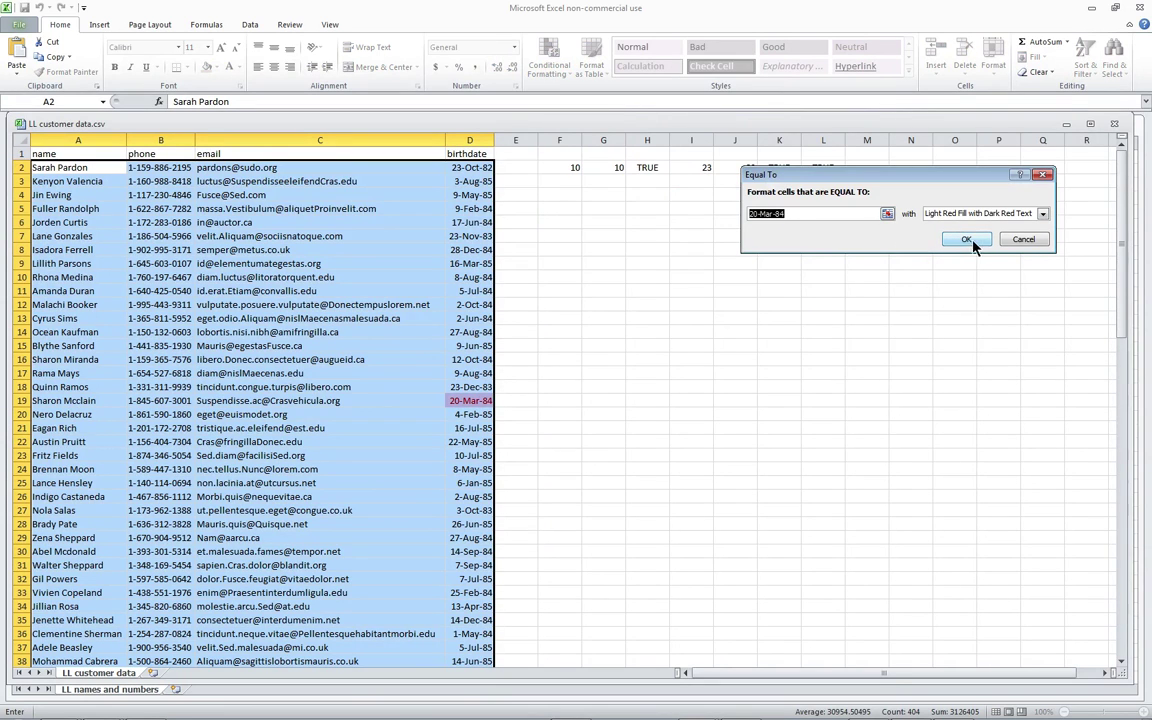
{"action": "left_click", "coordinate": [1024, 243]}
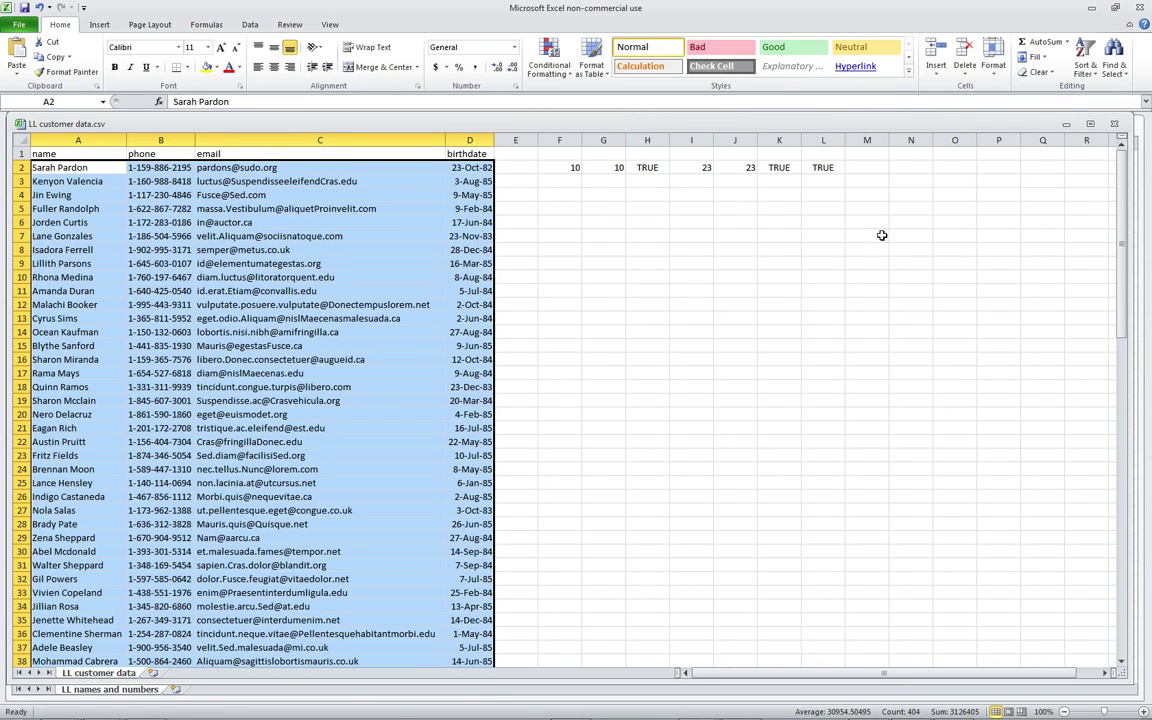
- Replace the formula of the selection's existing conditional formatting rule with the copied AND birthday formula and apply it
{"action": "left_click", "coordinate": [549, 60]}
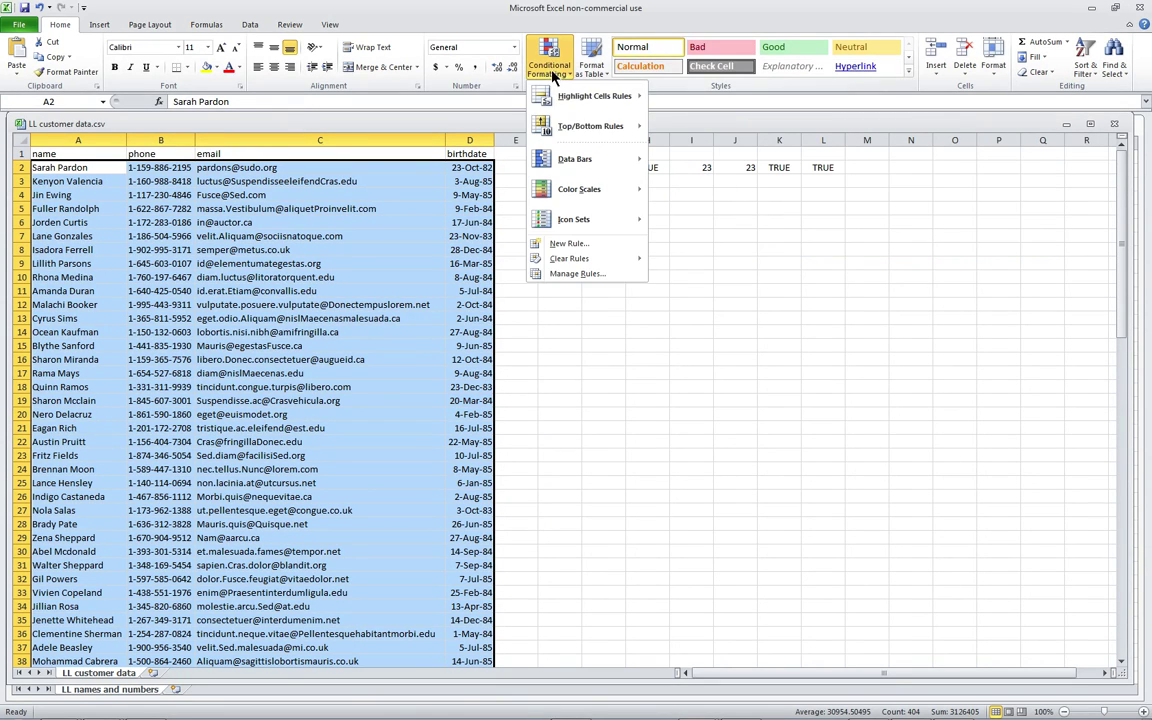
{"action": "left_click", "coordinate": [610, 274]}
{"action": "left_click", "coordinate": [766, 200]}
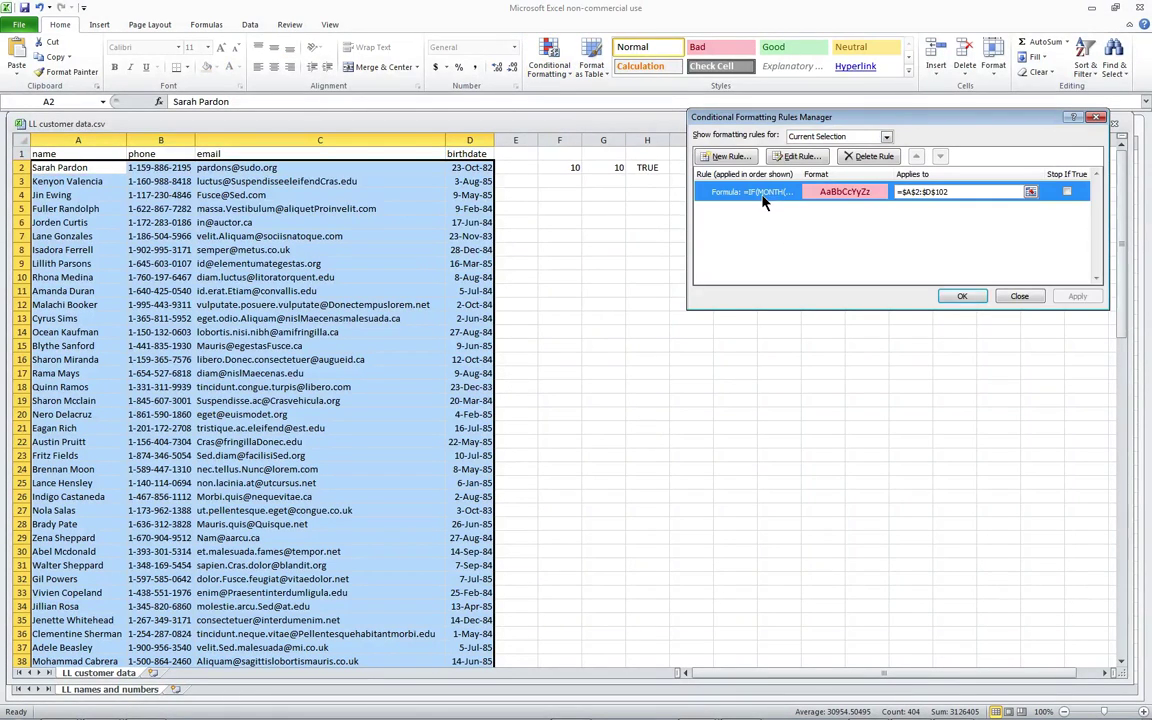
{"action": "left_click", "coordinate": [800, 156]}
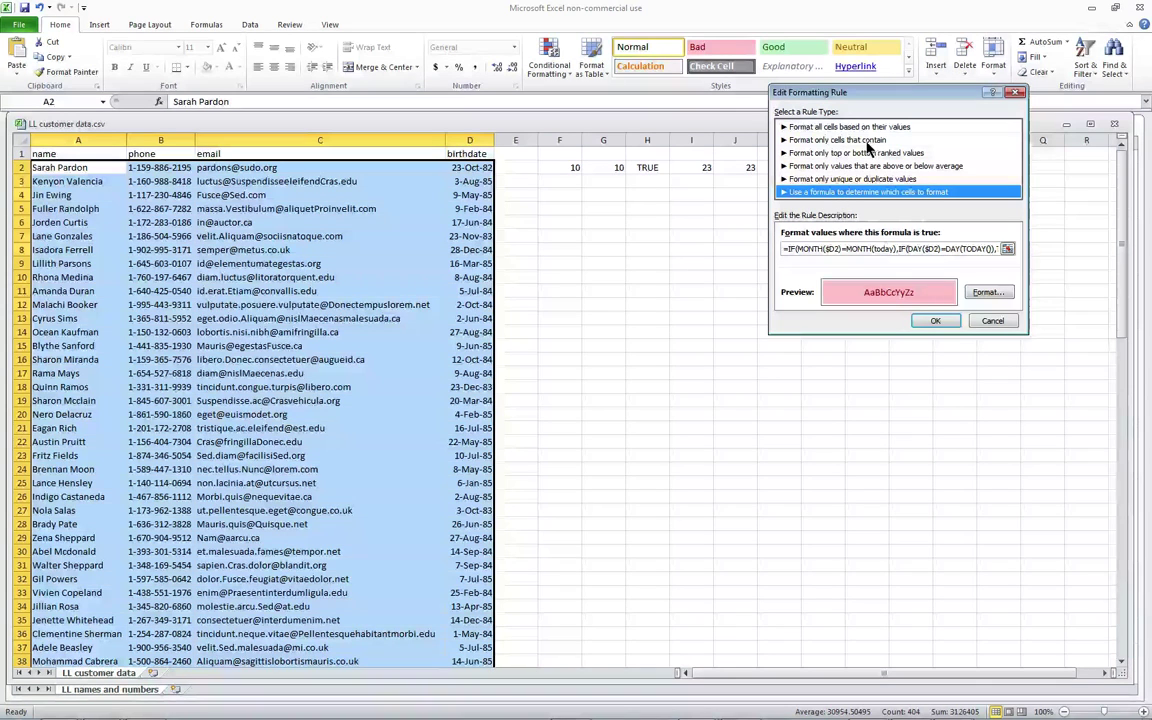
{"action": "left_click", "coordinate": [843, 248]}
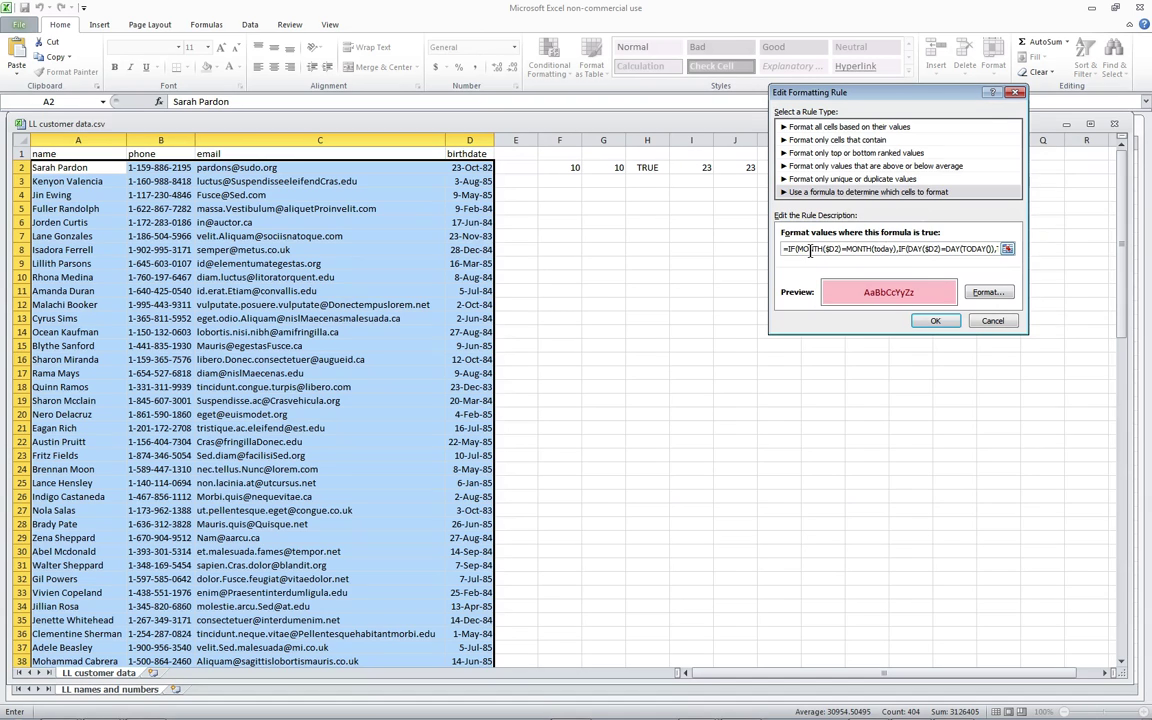
{"action": "left_click_drag", "start_coordinate": [782, 255], "coordinate": [977, 250]}
{"action": "right_click", "coordinate": [977, 250]}
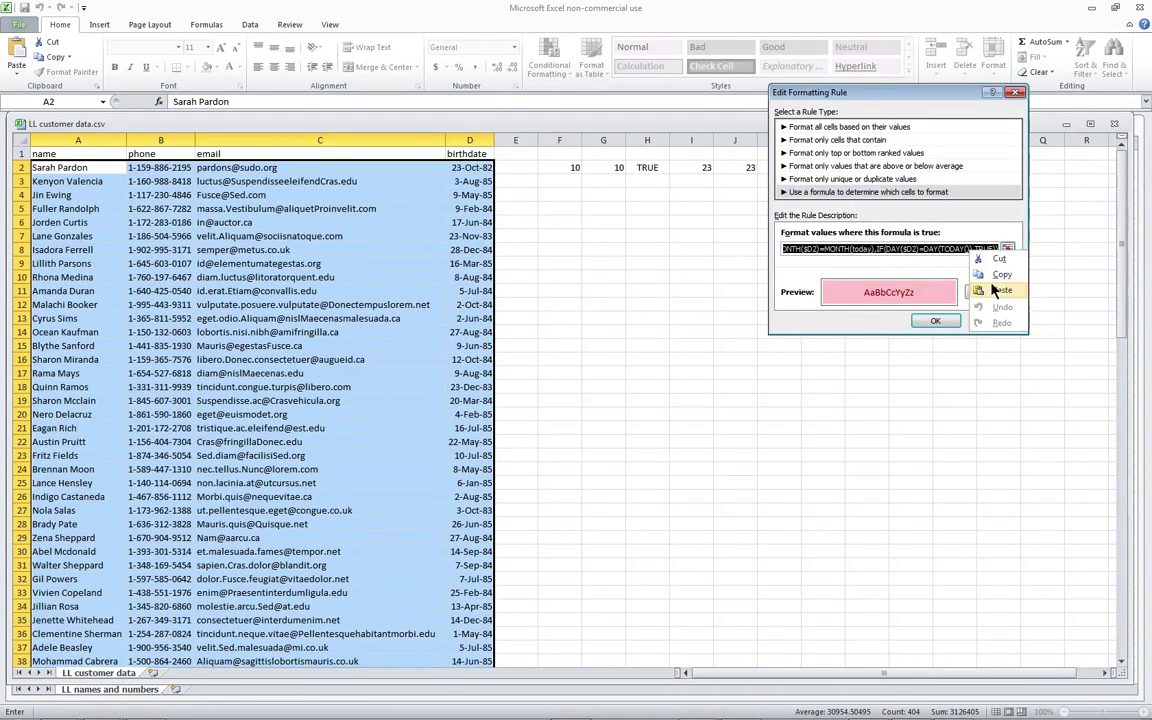
{"action": "left_click", "coordinate": [1003, 290]}
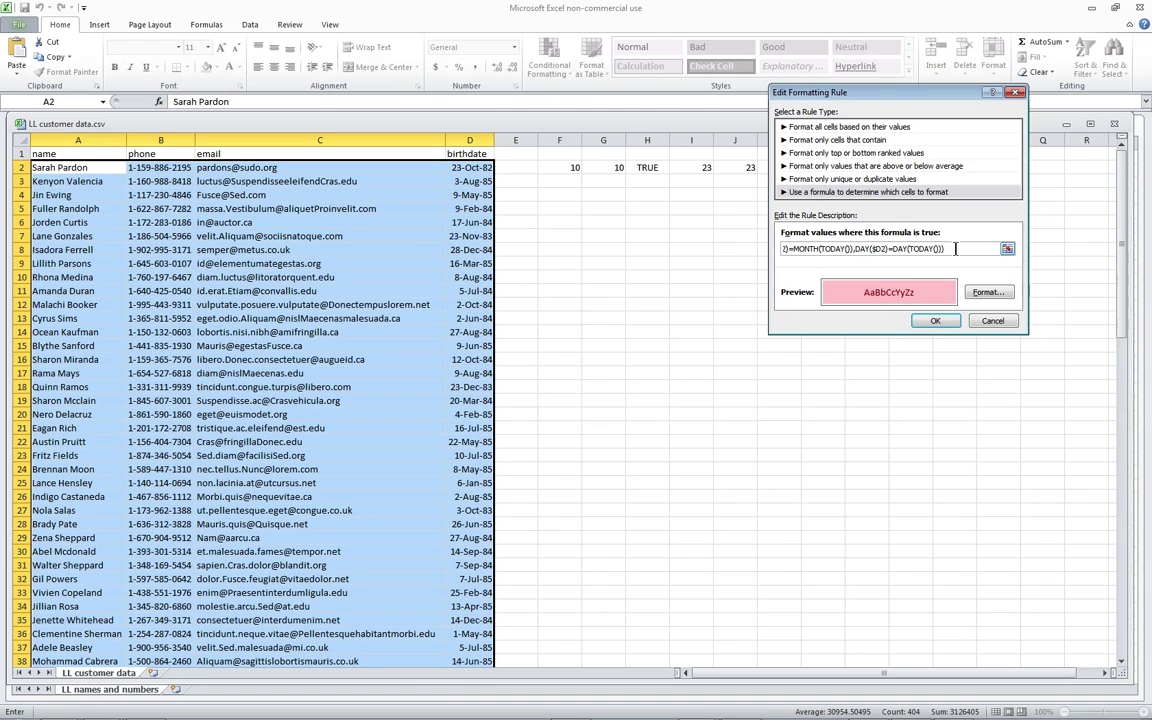
{"action": "left_click", "coordinate": [935, 321]}
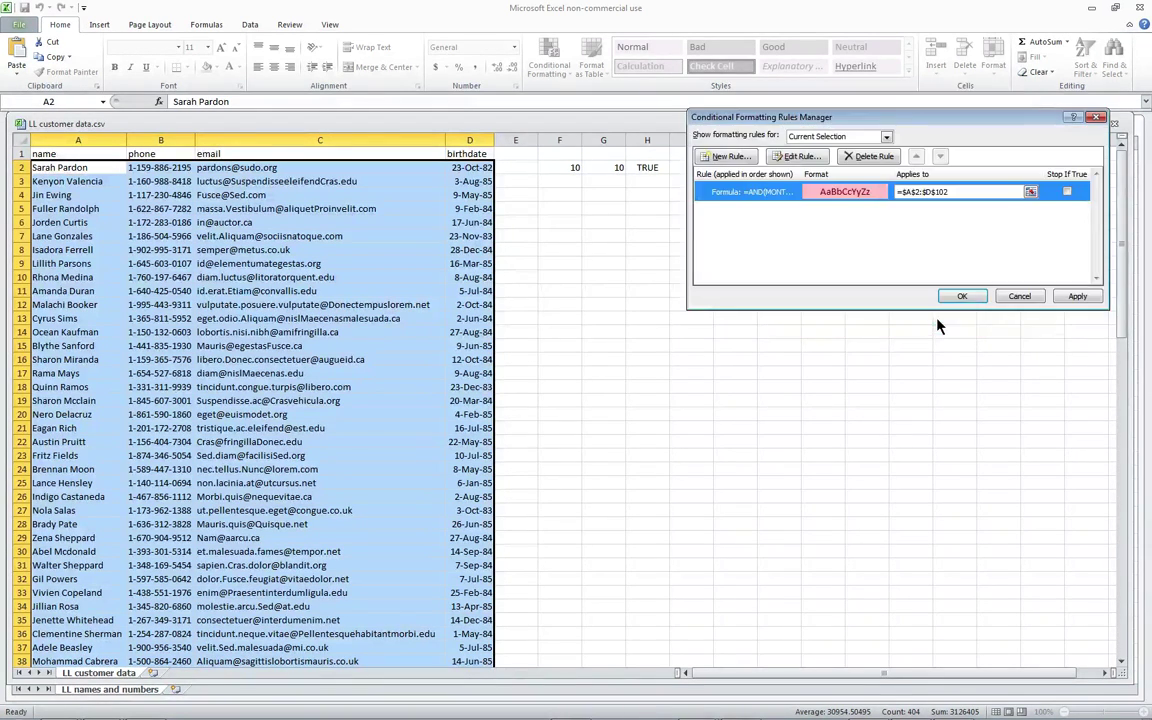
{"action": "left_click", "coordinate": [1076, 297]}
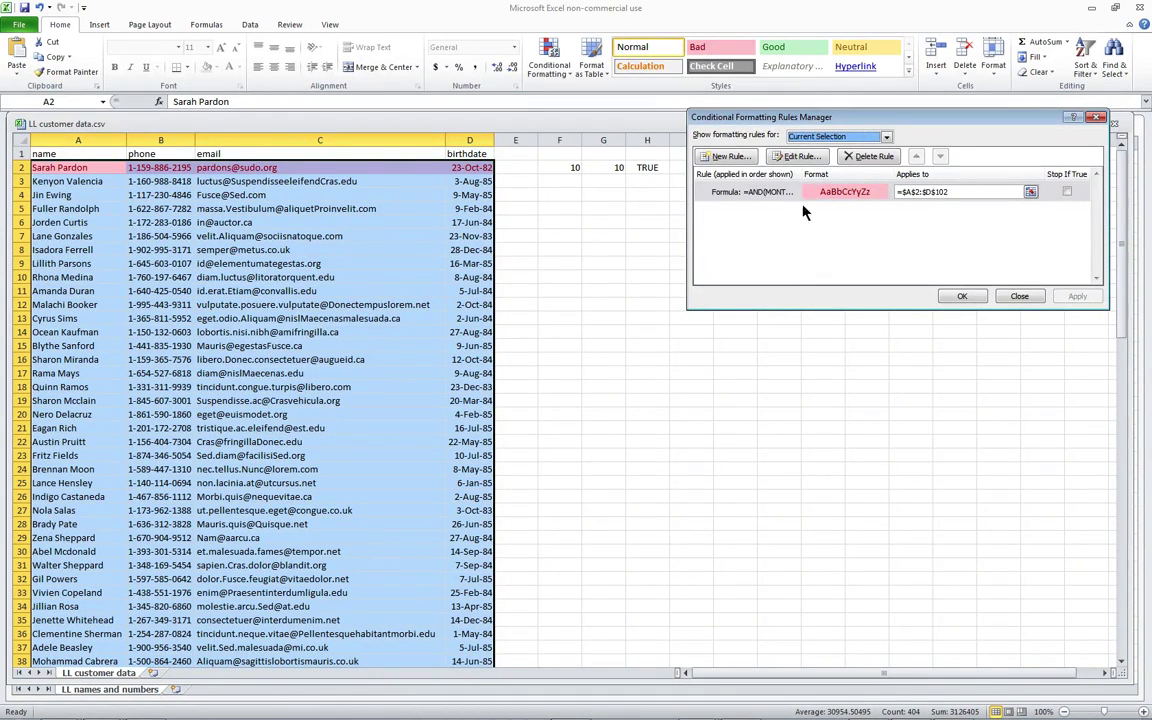
- Review the formula and format of the edited birthday rule, accept it and close the rules manager
{"action": "left_click", "coordinate": [766, 194]}
{"action": "left_click", "coordinate": [798, 157]}
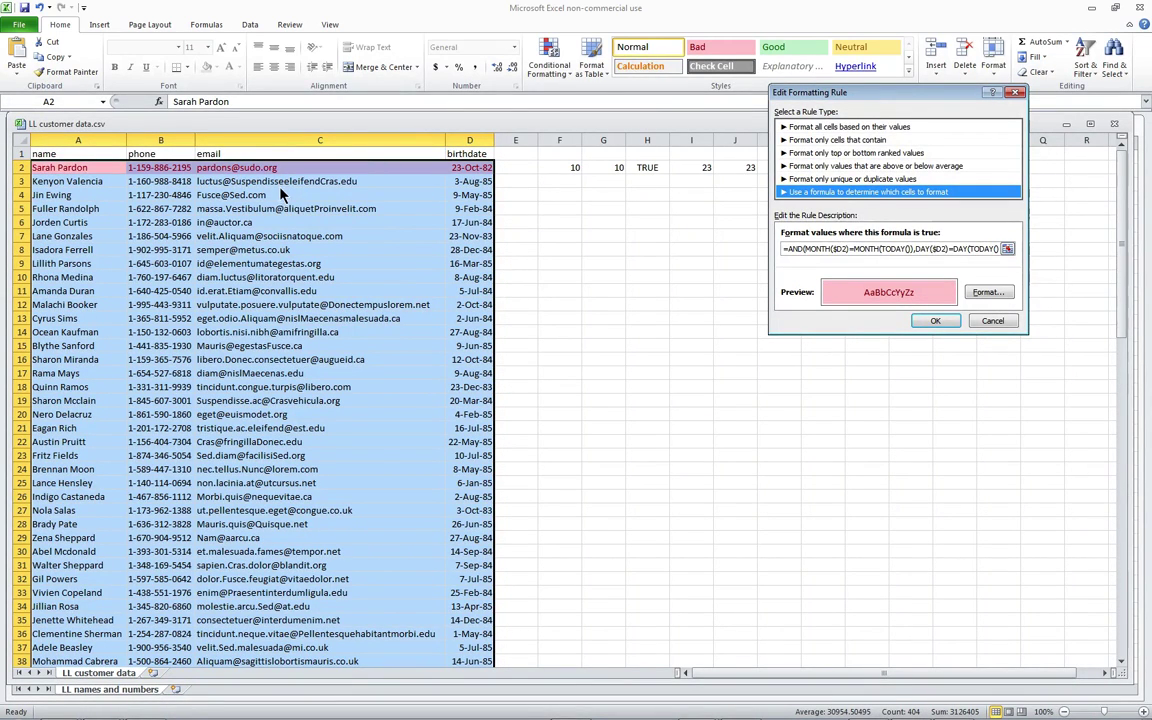
{"action": "left_click", "coordinate": [935, 321]}
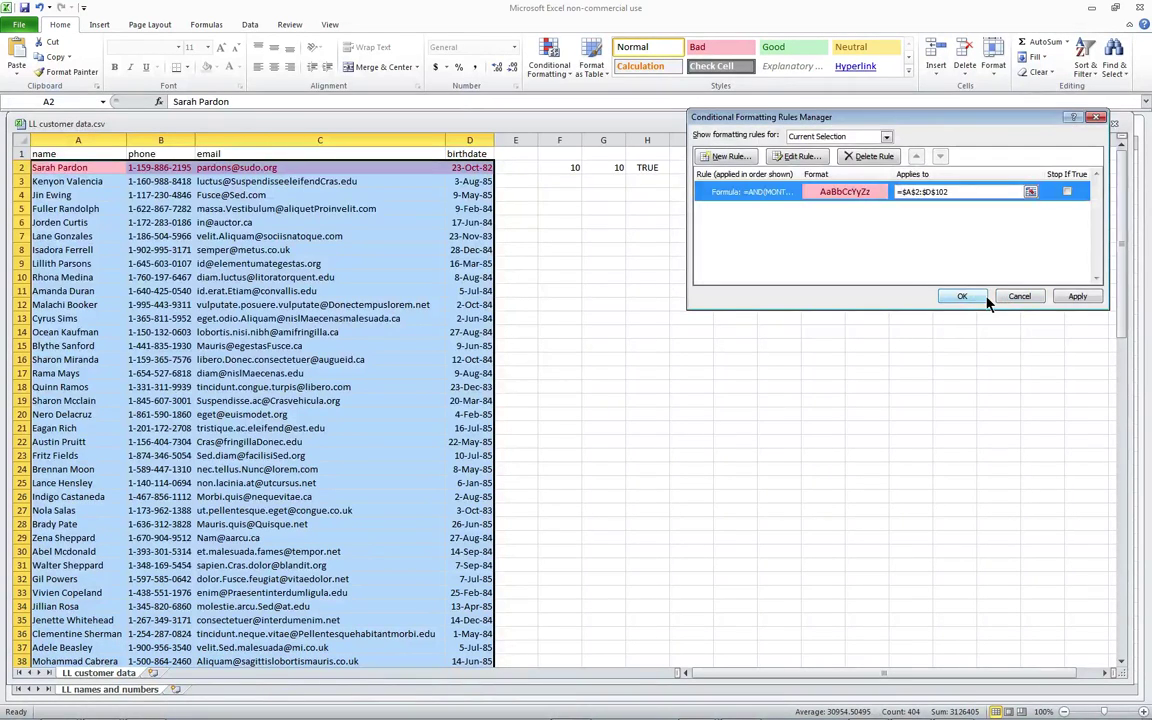
{"action": "left_click", "coordinate": [972, 296]}
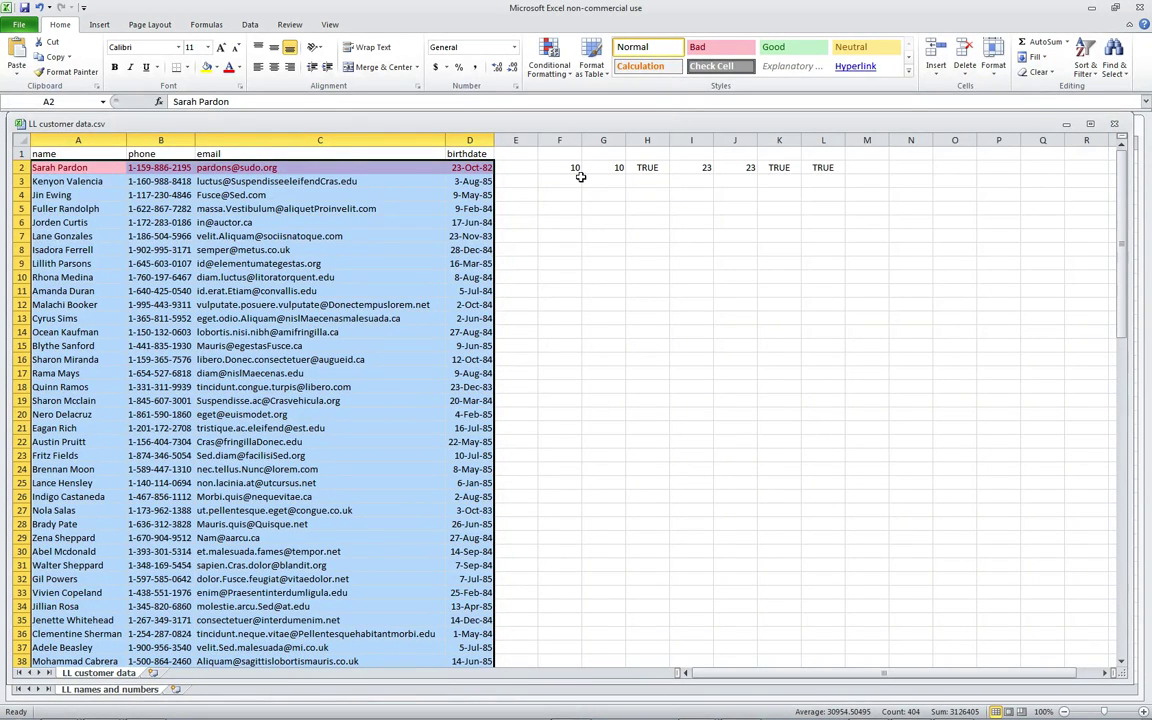
- Add the column header Age in cell E1, beside the birthdate column
{"action": "left_click", "coordinate": [518, 153]}
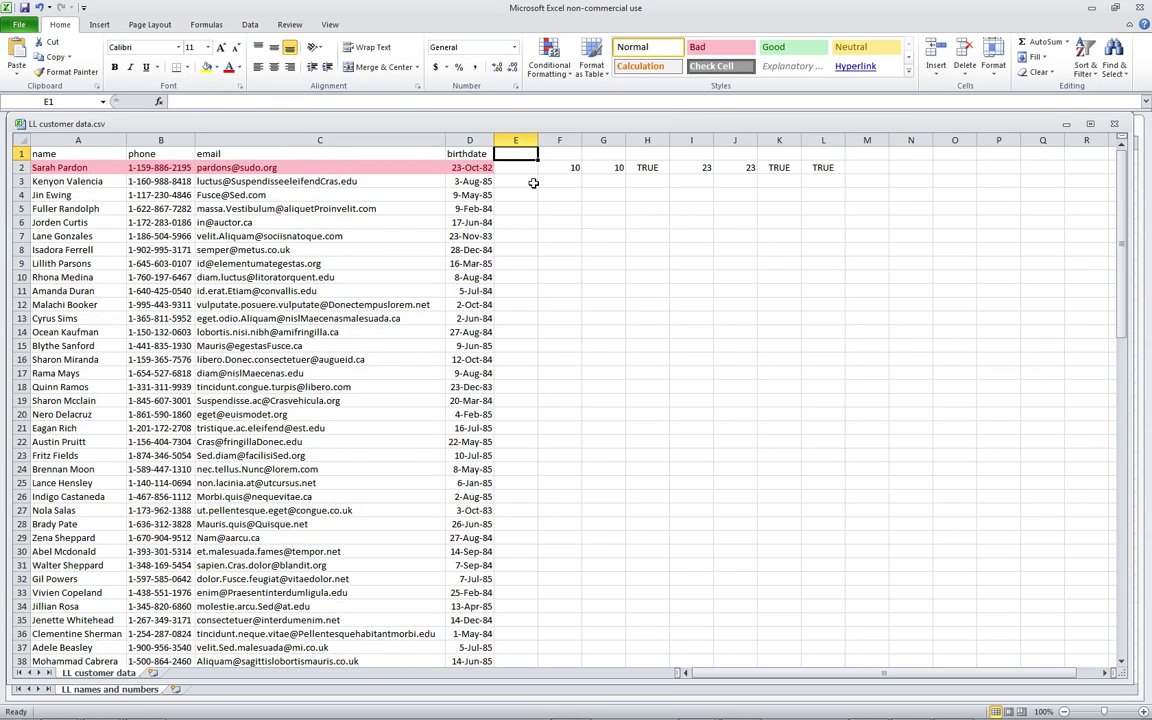
{"action": "type", "text": "ge"}
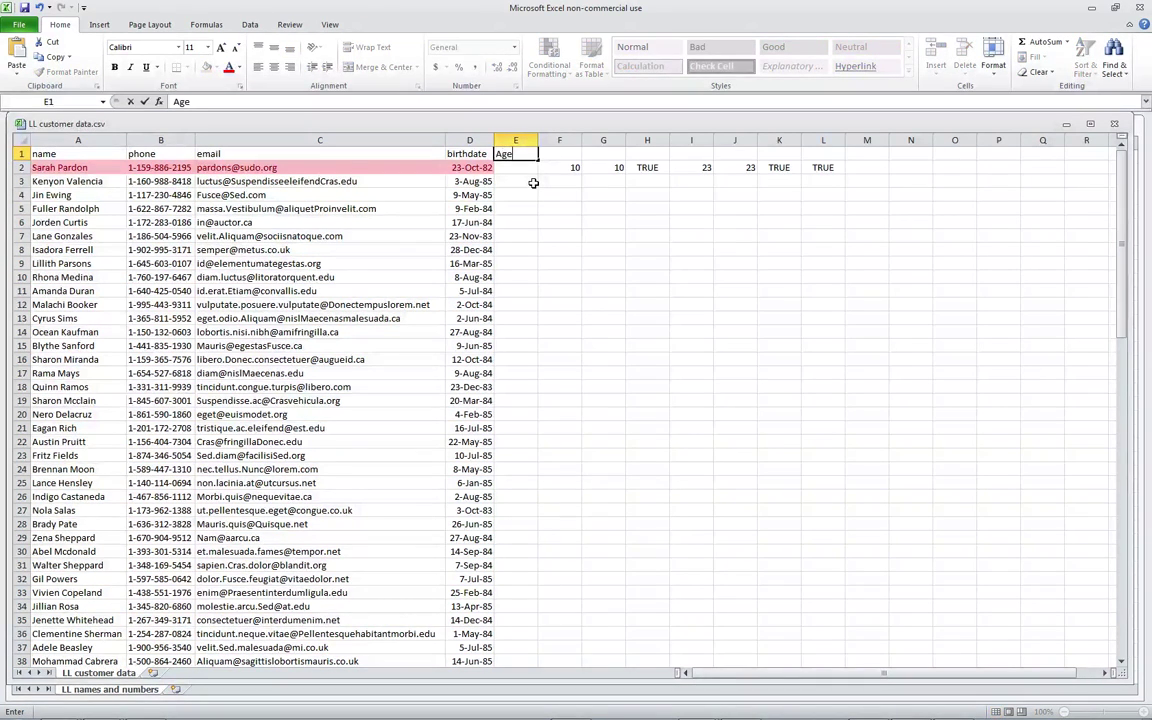
{"action": "key", "text": "Return"}
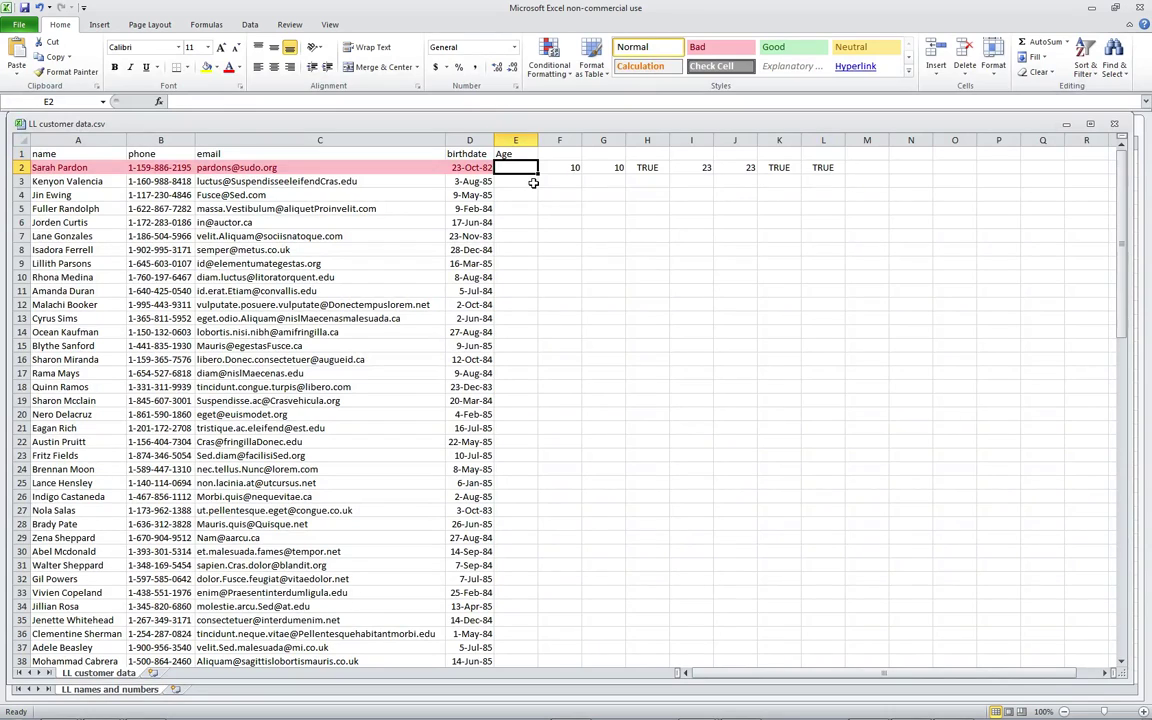
- Enter the formula =INT((TODAY()-D2)/365.25) in cell E2 to calculate the first customer's age in whole years
{"action": "type", "text": "="}
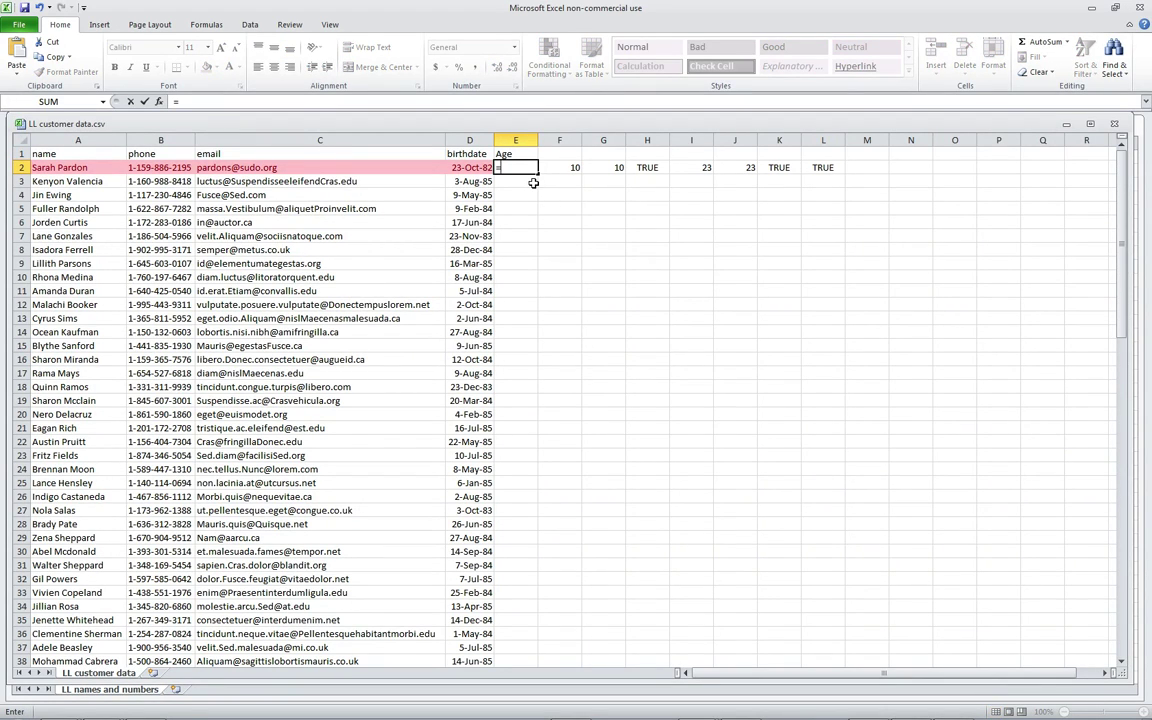
{"action": "type", "text": "TODAY()"}
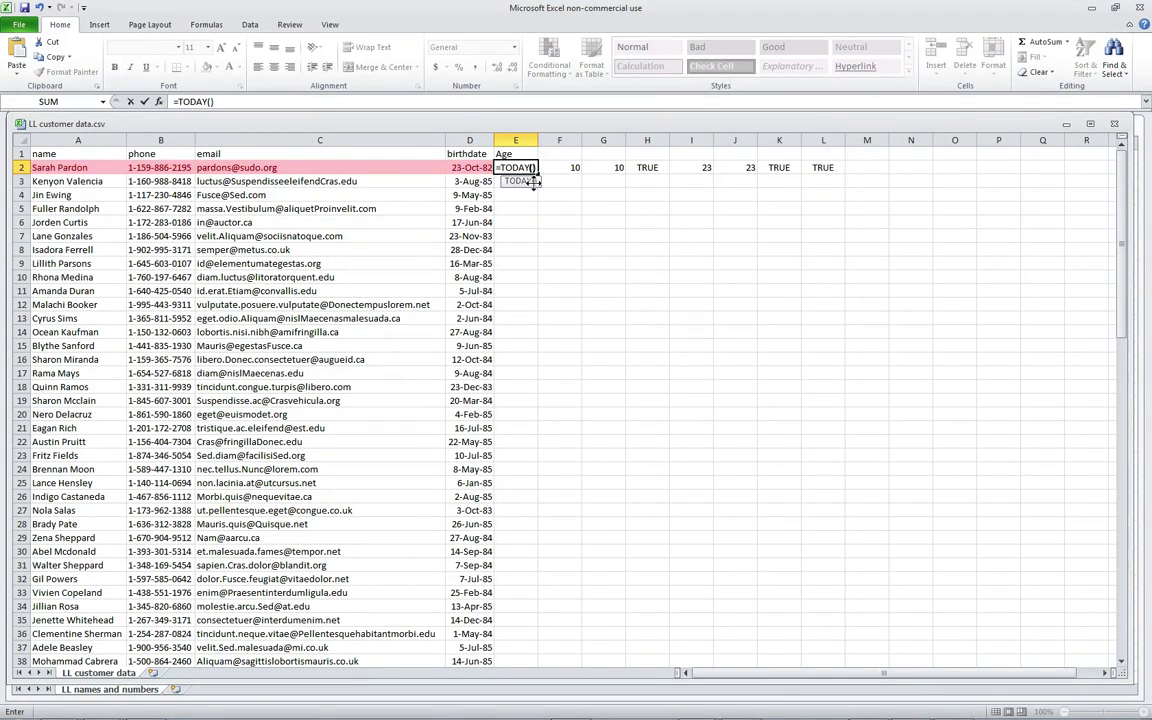
{"action": "type", "text": "-"}
{"action": "left_click", "coordinate": [472, 167]}
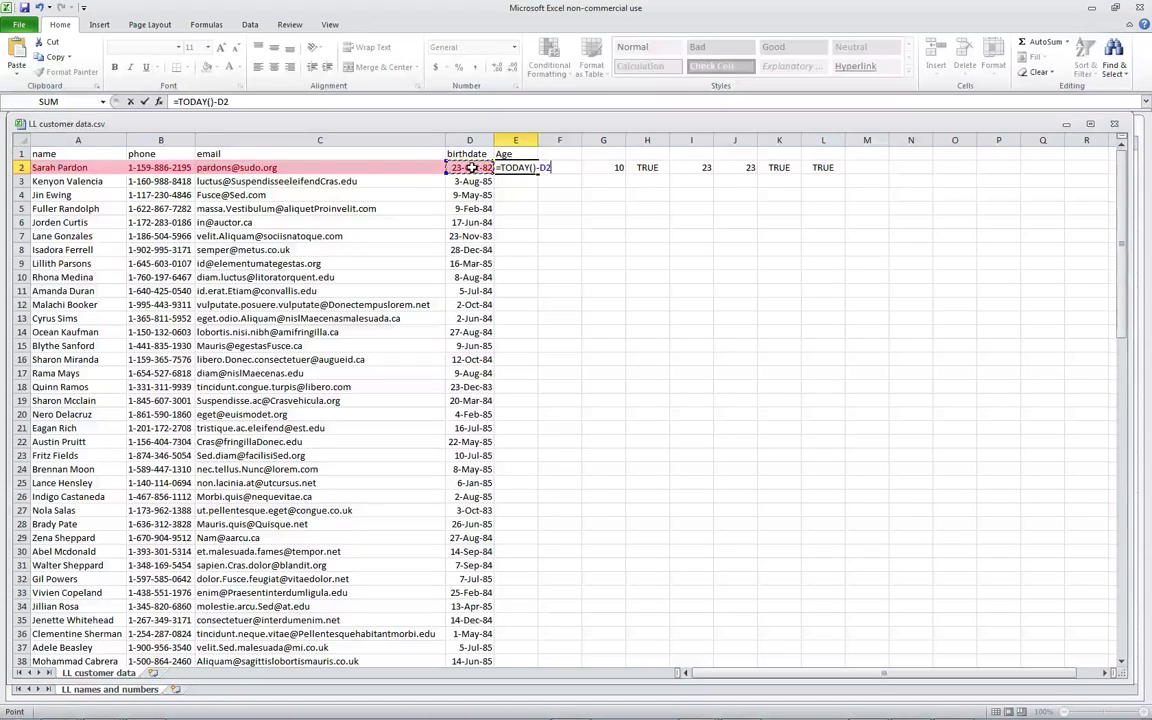
{"action": "left_click", "coordinate": [509, 167]}
{"action": "type", "text": "("}
{"action": "left_click", "coordinate": [557, 168]}
{"action": "type", "text": ")/365"}
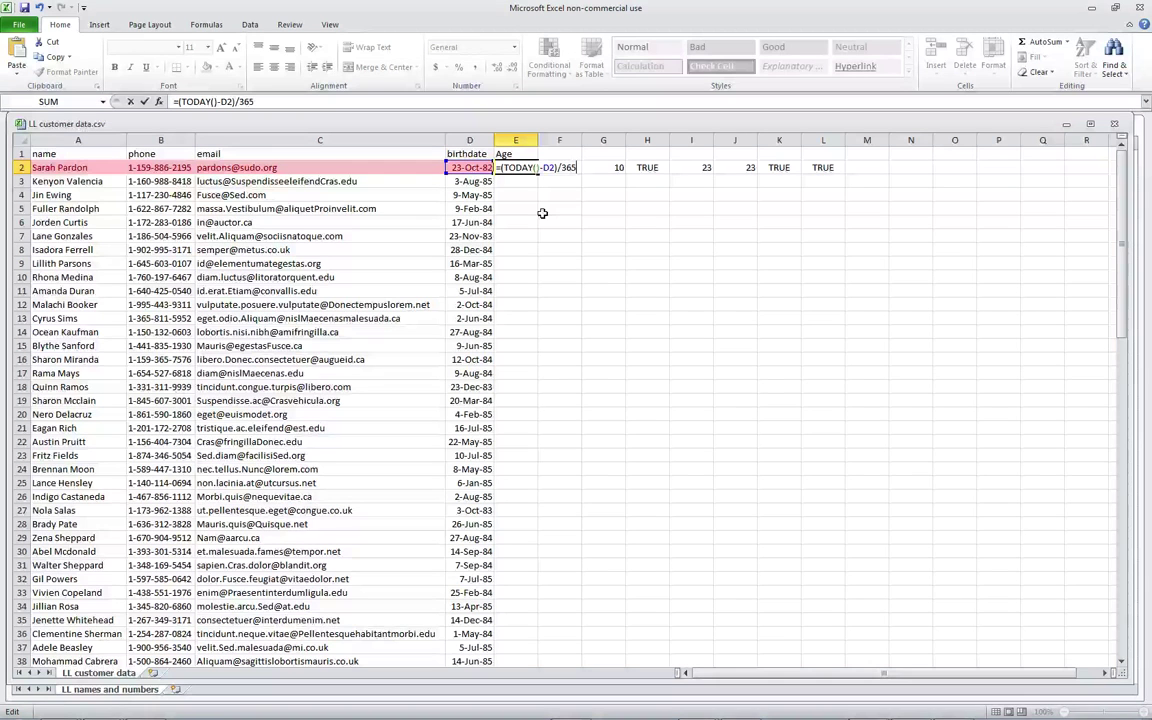
{"action": "type", "text": ".25"}
{"action": "type", "text": "INT"}
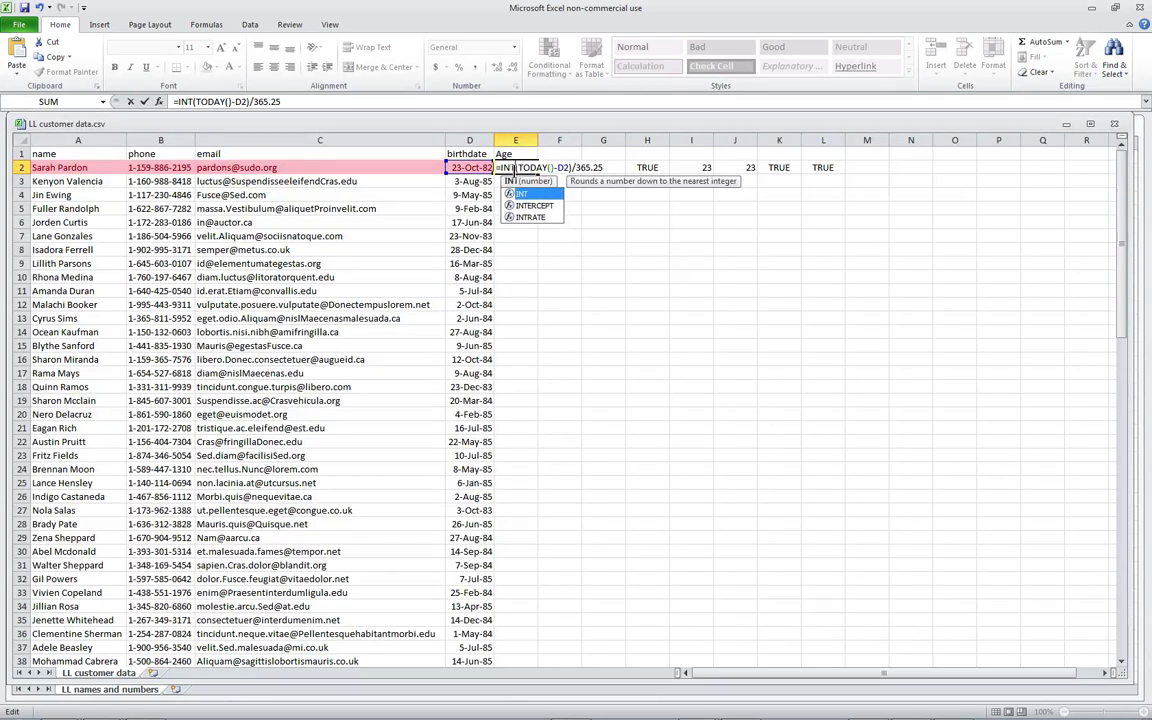
{"action": "type", "text": "("}
{"action": "left_click", "coordinate": [611, 169]}
{"action": "type", "text": ")"}
{"action": "key", "text": "Return"}
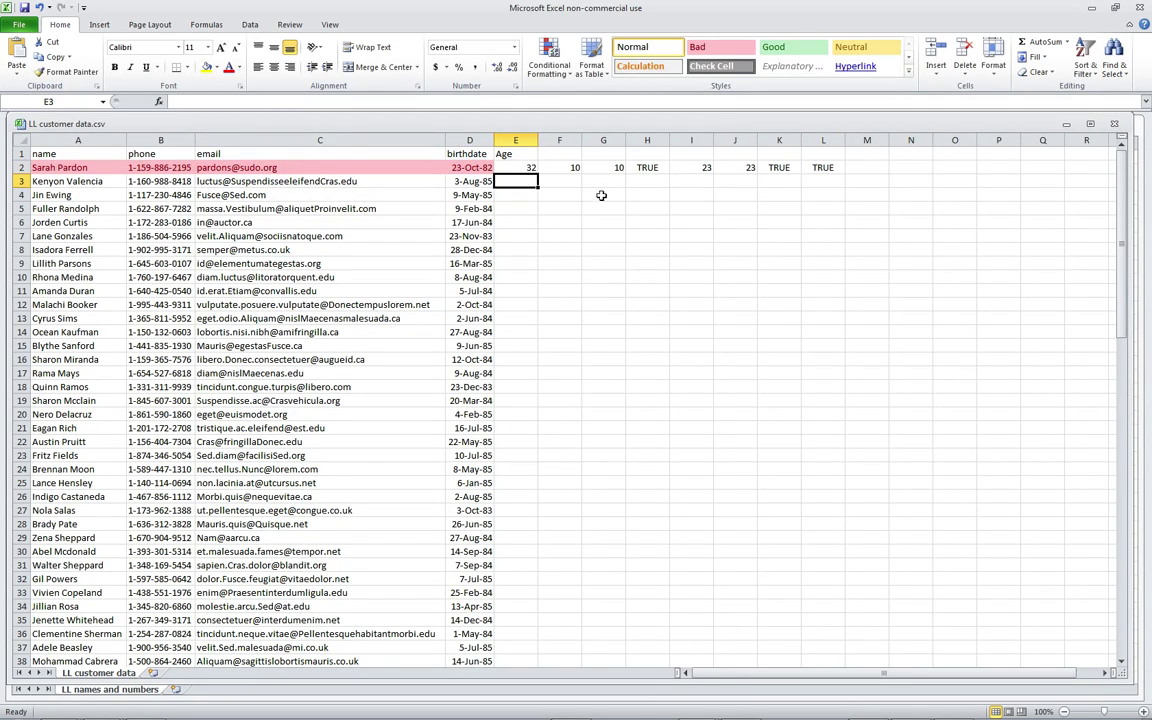
- Copy the age formula from cell E2 down the Age column to the last customer record in row 102
{"action": "left_click", "coordinate": [523, 168]}
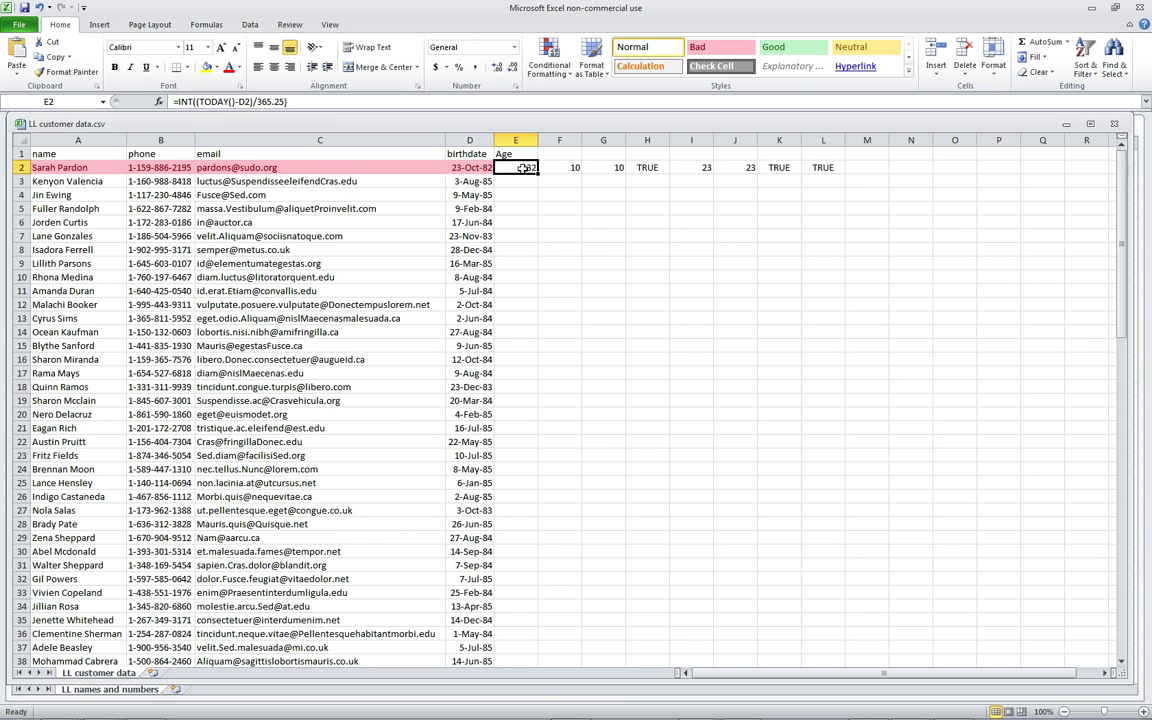
{"action": "key", "text": "ctrl+c"}
{"action": "key", "text": "Left"}
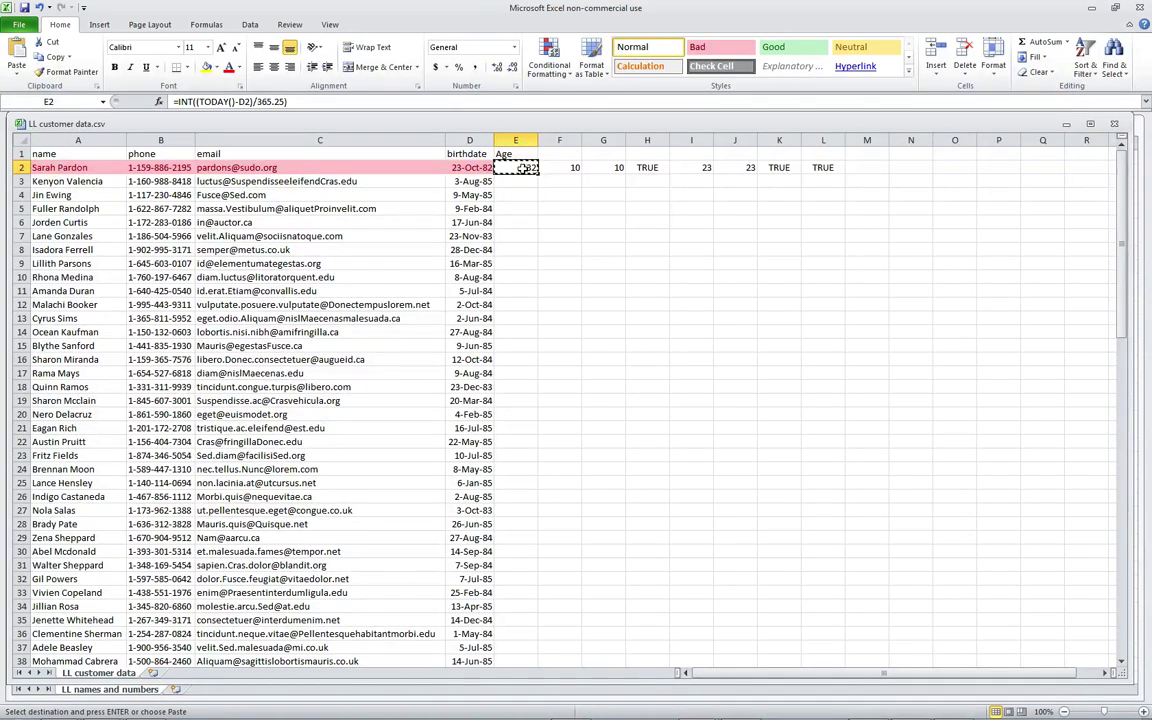
{"action": "key", "text": "ctrl+Down"}
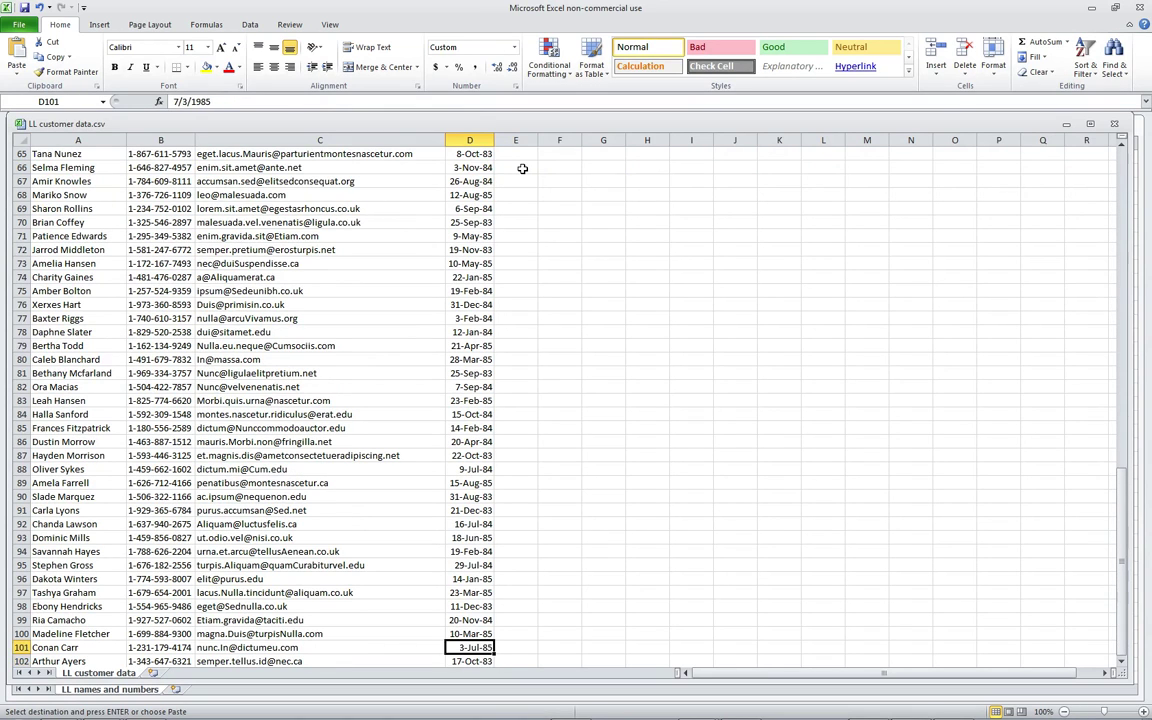
{"action": "key", "text": "Right"}
{"action": "key", "text": "ctrl+shift+Up"}
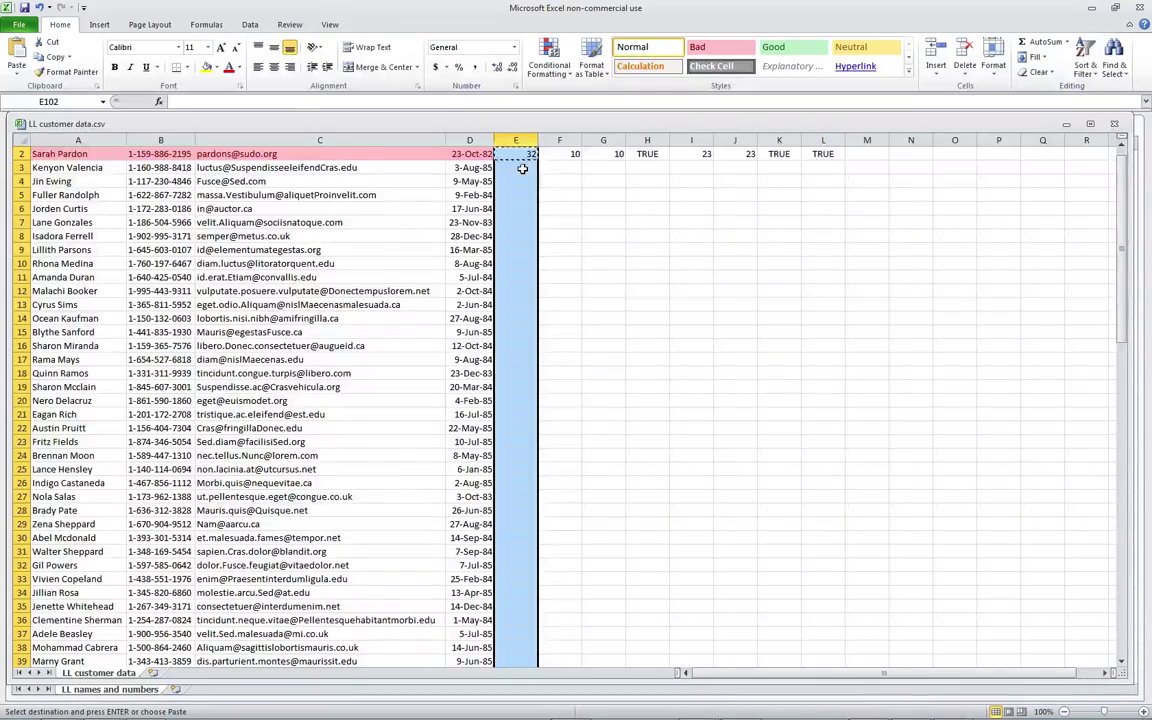
{"action": "key", "text": "ctrl+v"}
{"action": "scroll", "coordinate": [522, 168], "scroll_direction": "up", "scroll_amount": 1}
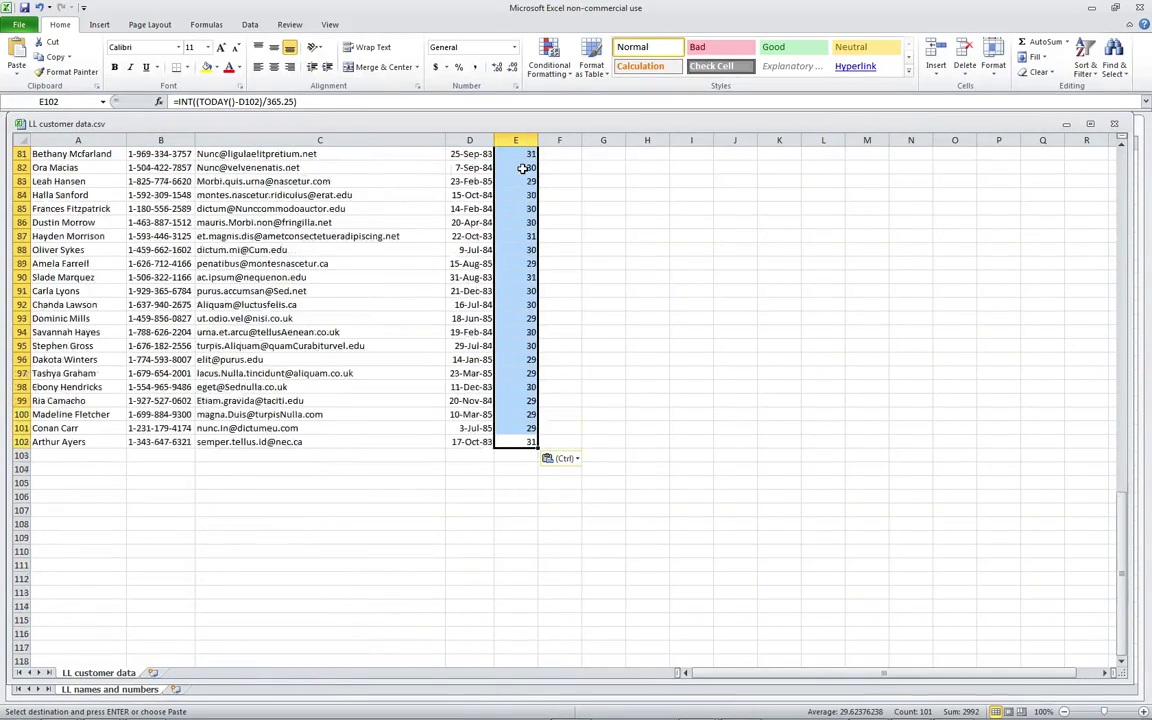
{"action": "left_click_drag", "start_coordinate": [1120, 534], "coordinate": [1124, 160]}
- Add a Greater Than highlight rule to cell E3 for values above 30, using Green Fill with Dark Green Text
{"action": "left_click", "coordinate": [504, 181]}
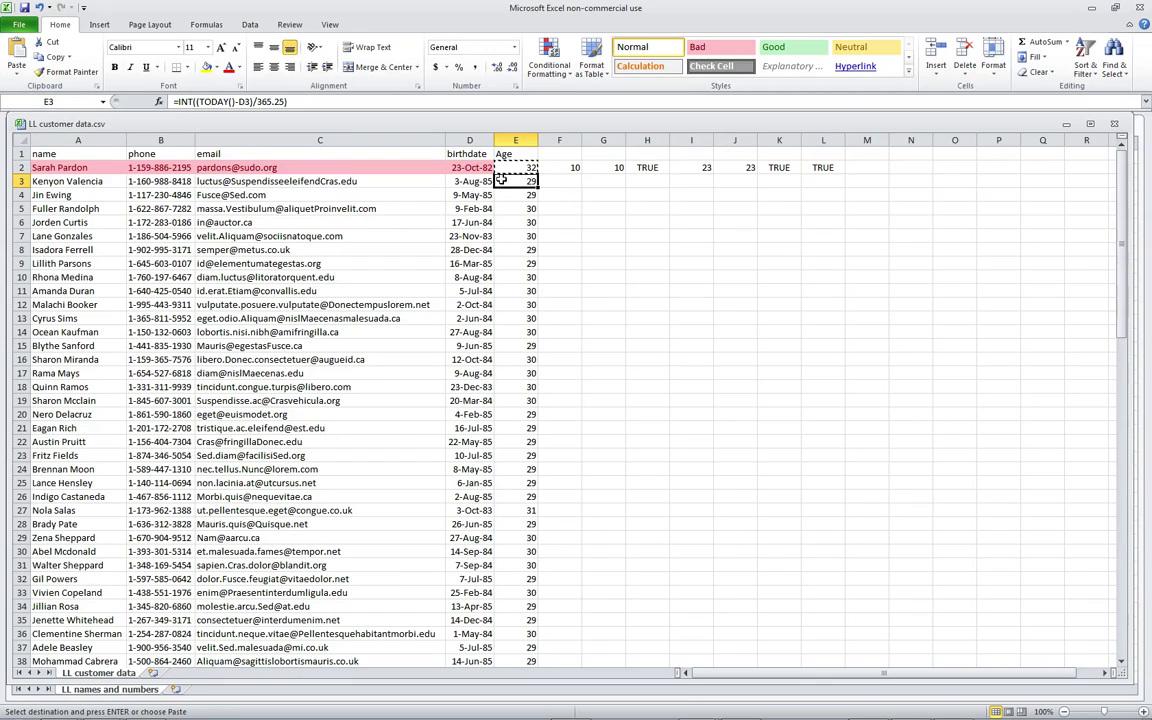
{"action": "left_click", "coordinate": [552, 68]}
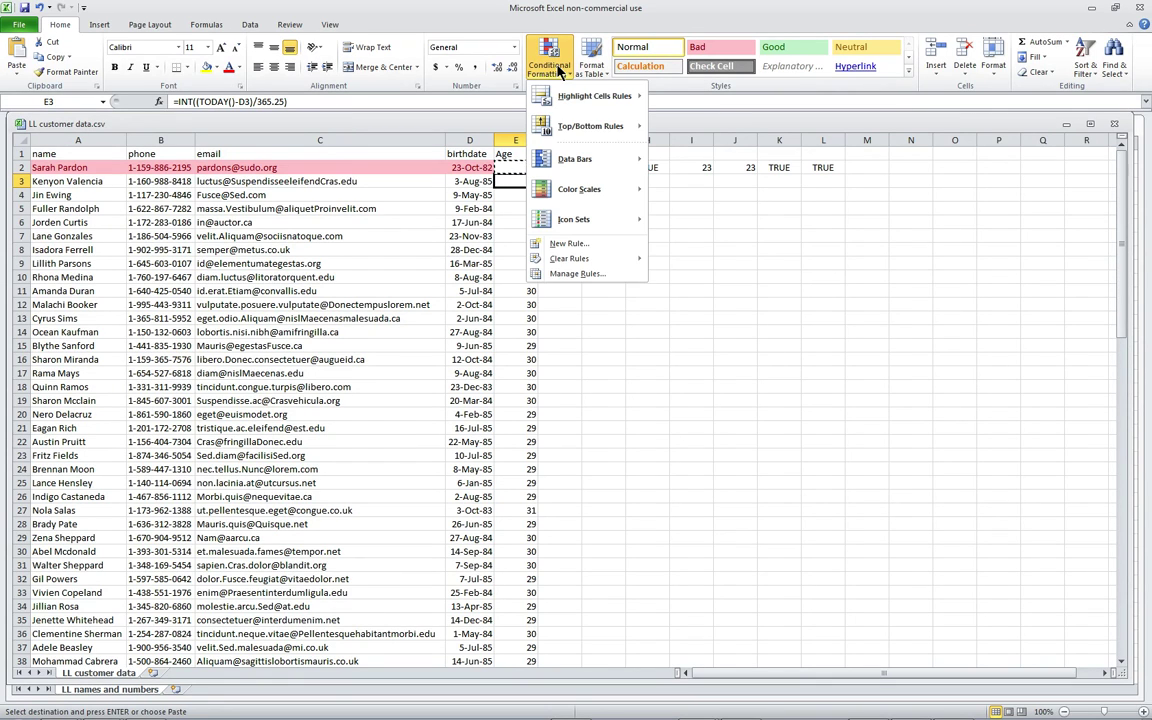
{"action": "mouse_move", "coordinate": [597, 103]}
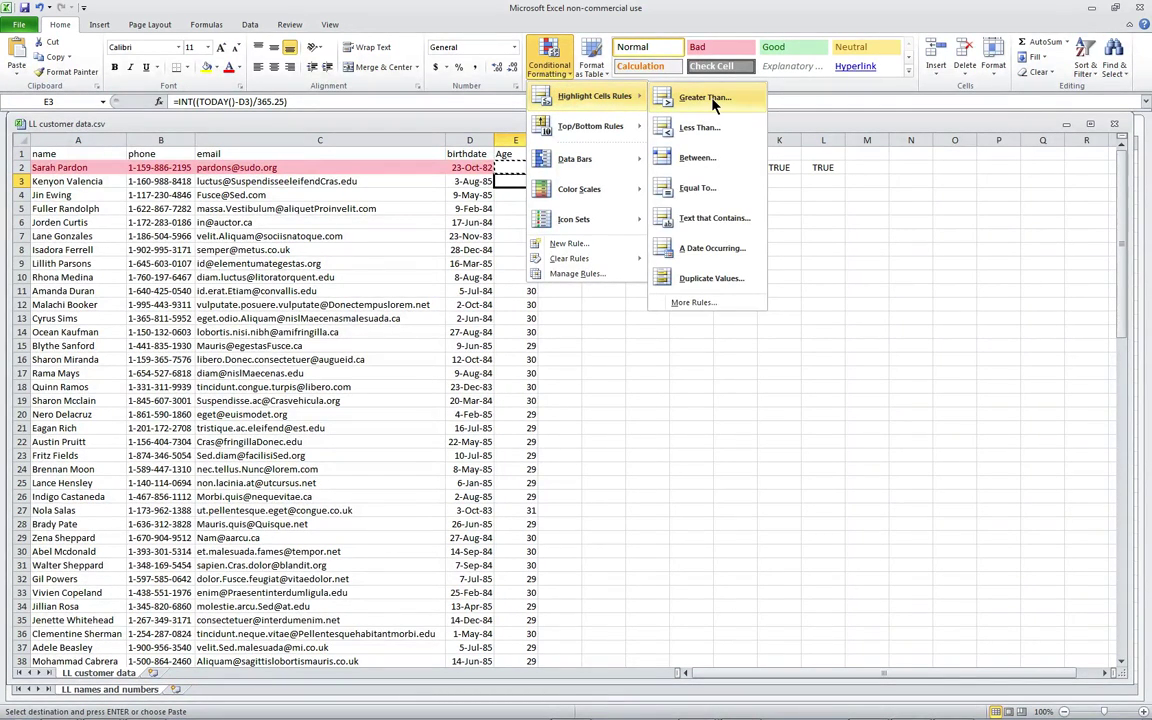
{"action": "left_click", "coordinate": [705, 98]}
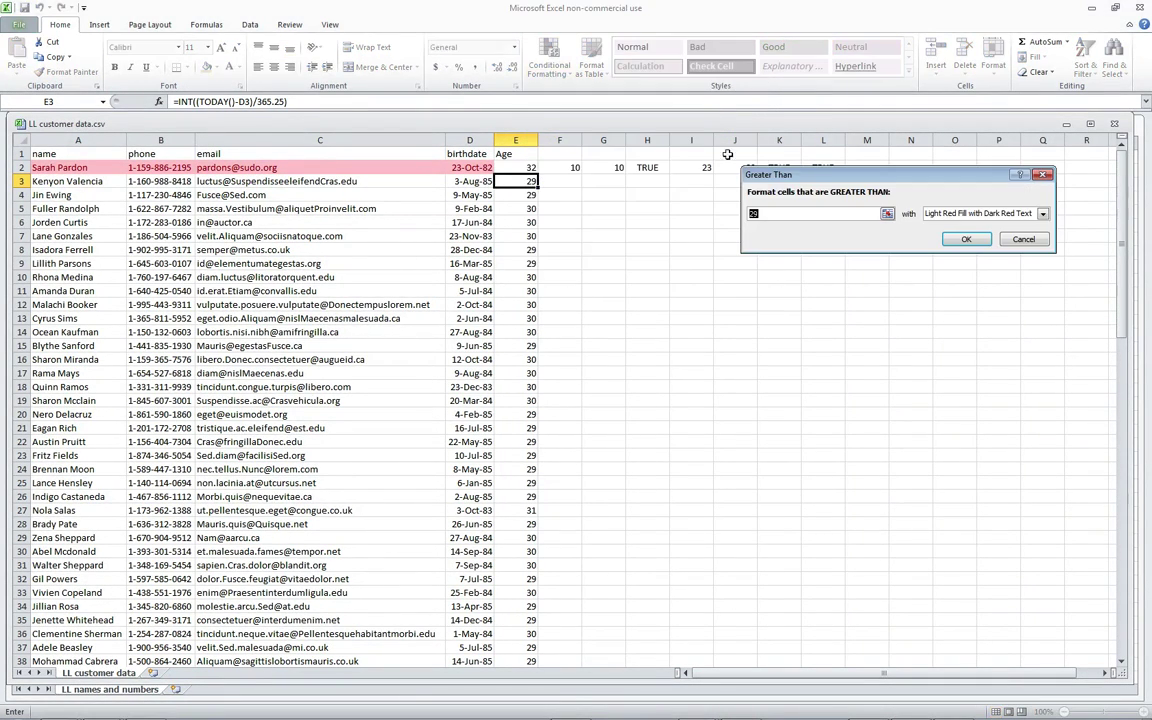
{"action": "type", "text": "30"}
{"action": "left_click", "coordinate": [1042, 213]}
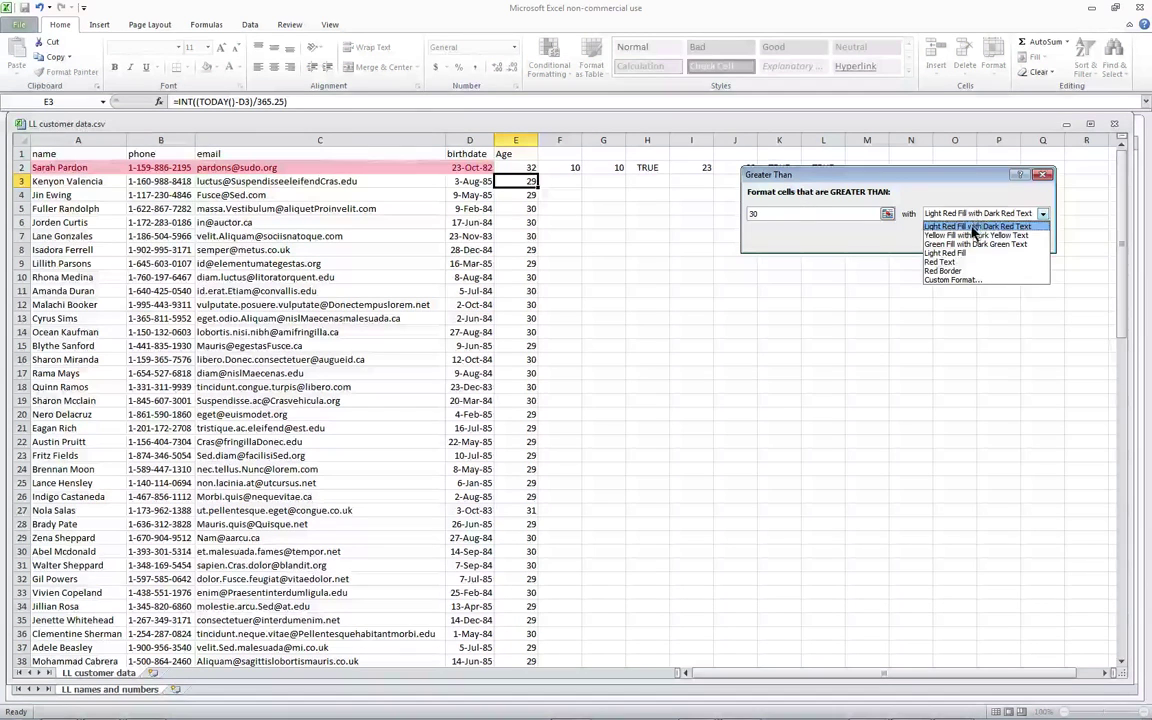
{"action": "left_click", "coordinate": [972, 244]}
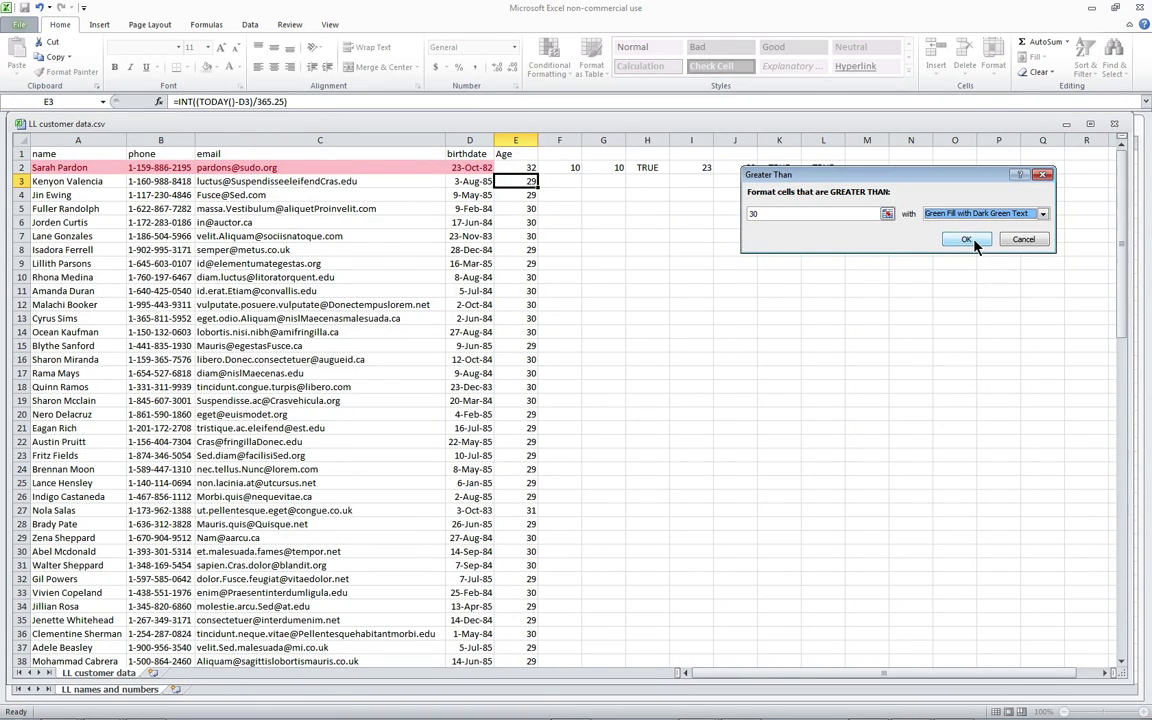
{"action": "left_click", "coordinate": [966, 240]}
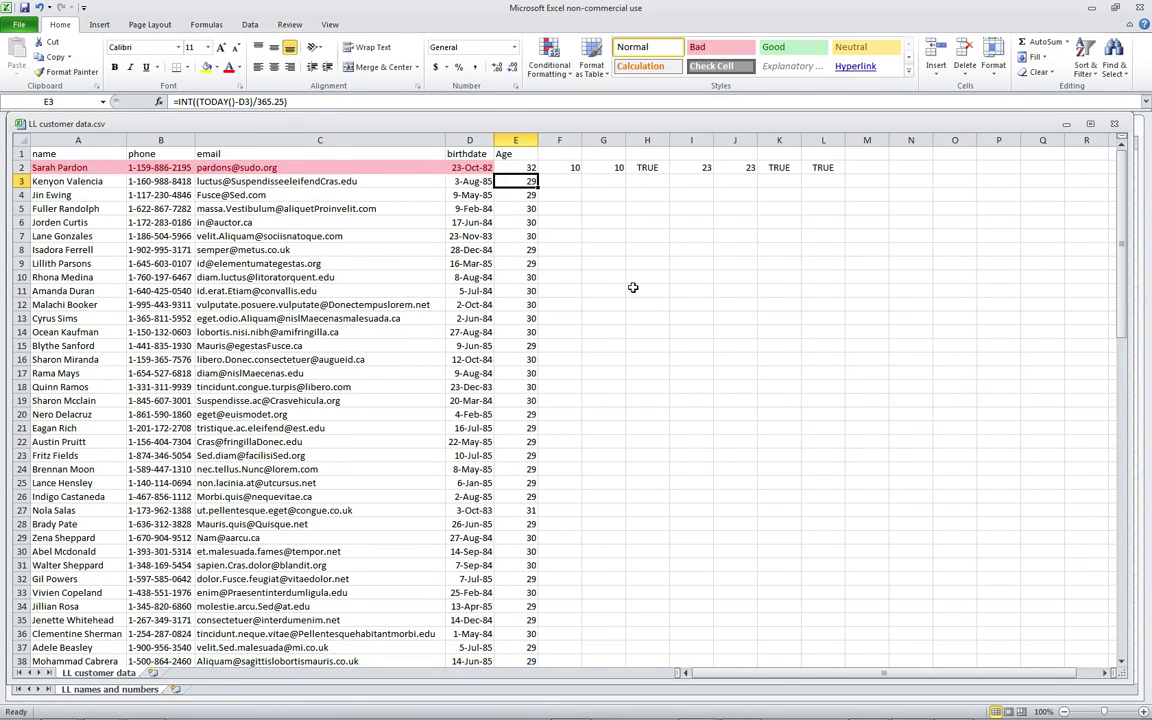
- Review the conditional formatting rule of cell E3 and its applied range in the rules manager, and close it
{"action": "left_click", "coordinate": [549, 60]}
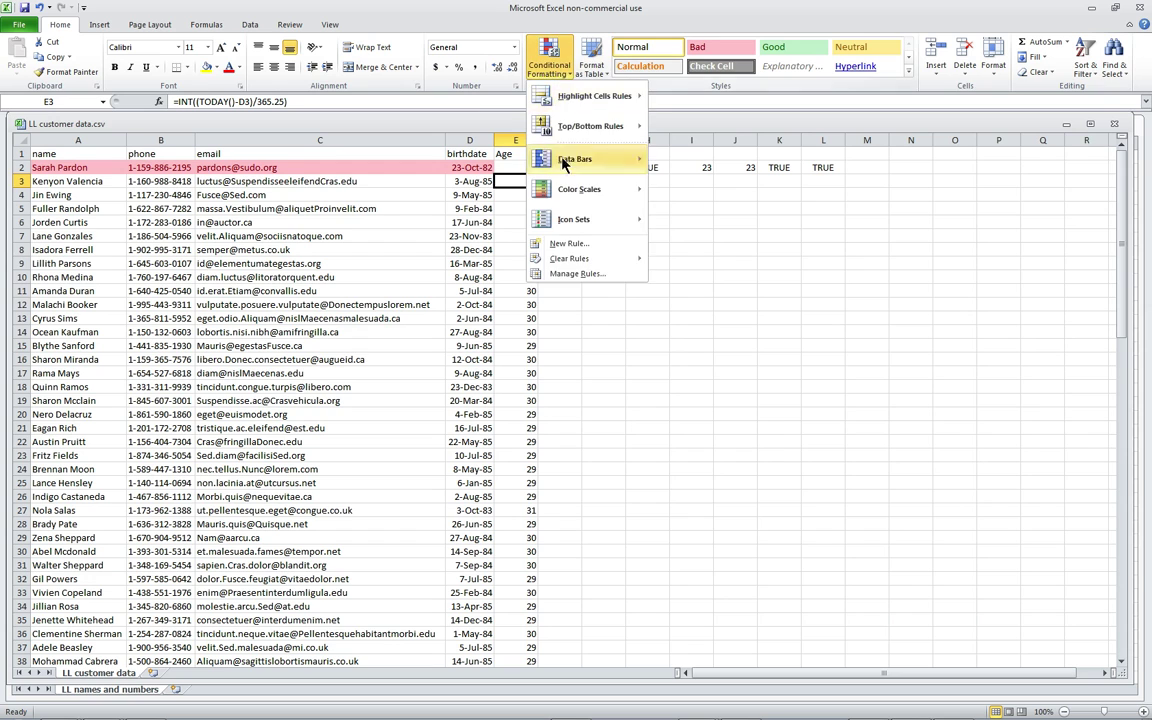
{"action": "left_click", "coordinate": [600, 276]}
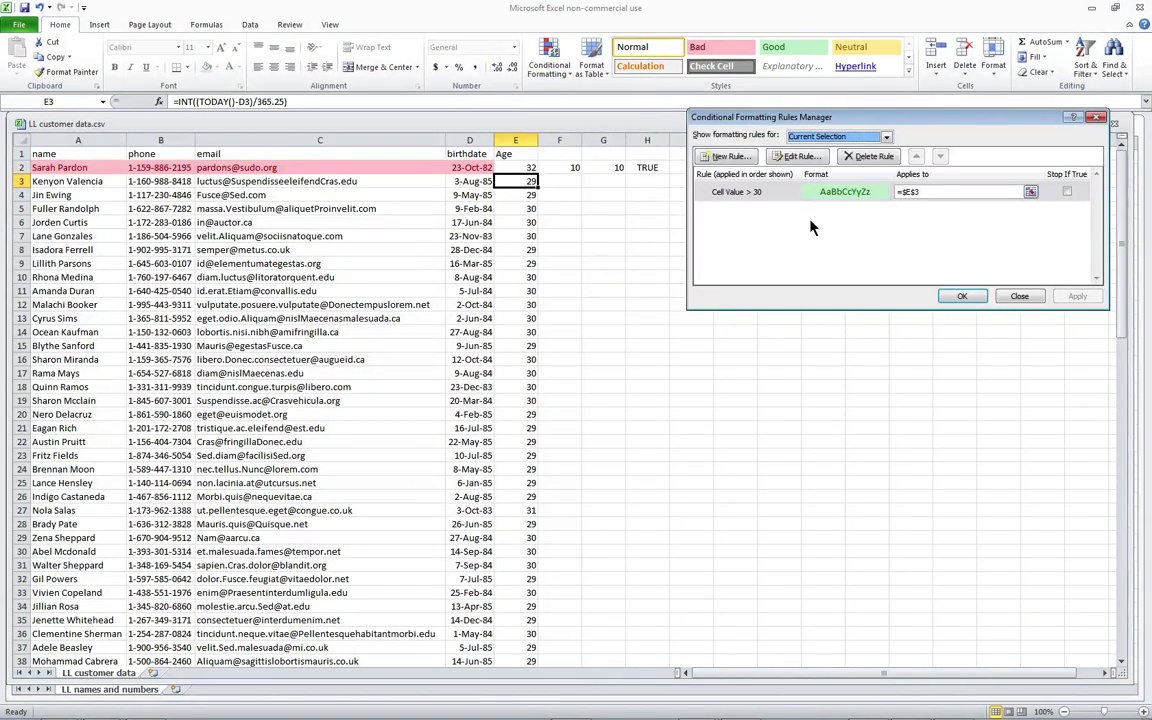
{"action": "left_click", "coordinate": [1019, 296]}
- Insert a blank column at F to separate the customer data from the helper formulas
{"action": "left_click", "coordinate": [436, 208]}
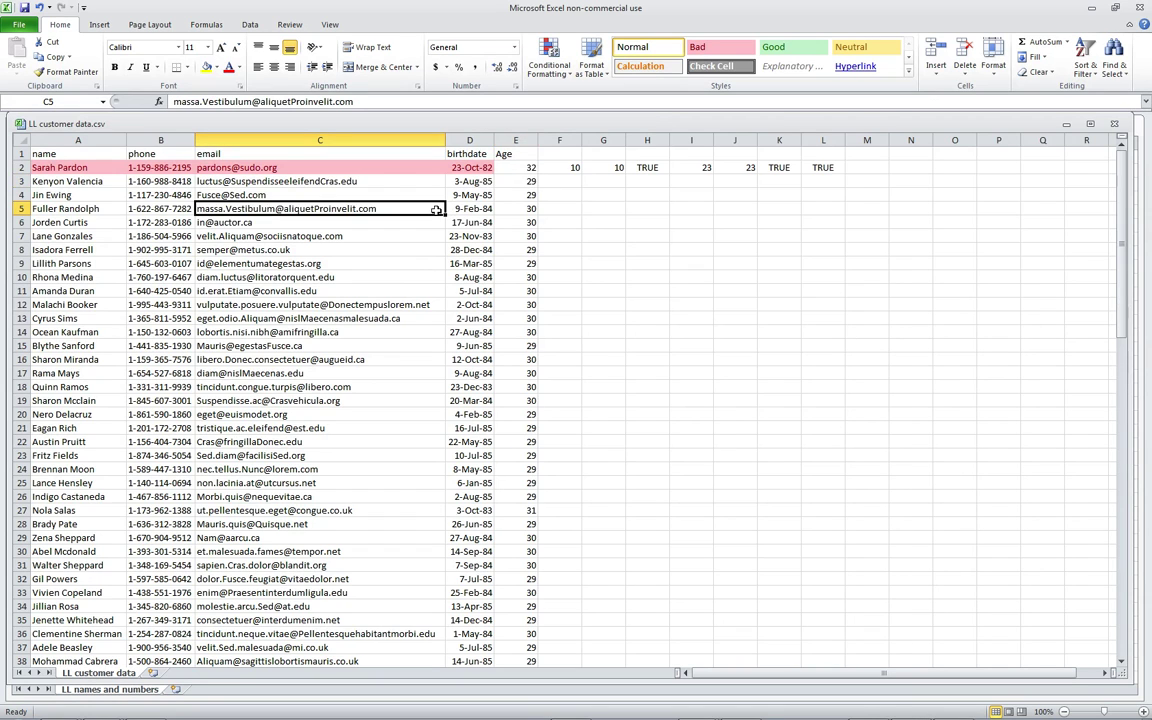
{"action": "key", "text": "ctrl+a"}
{"action": "left_click", "coordinate": [559, 167]}
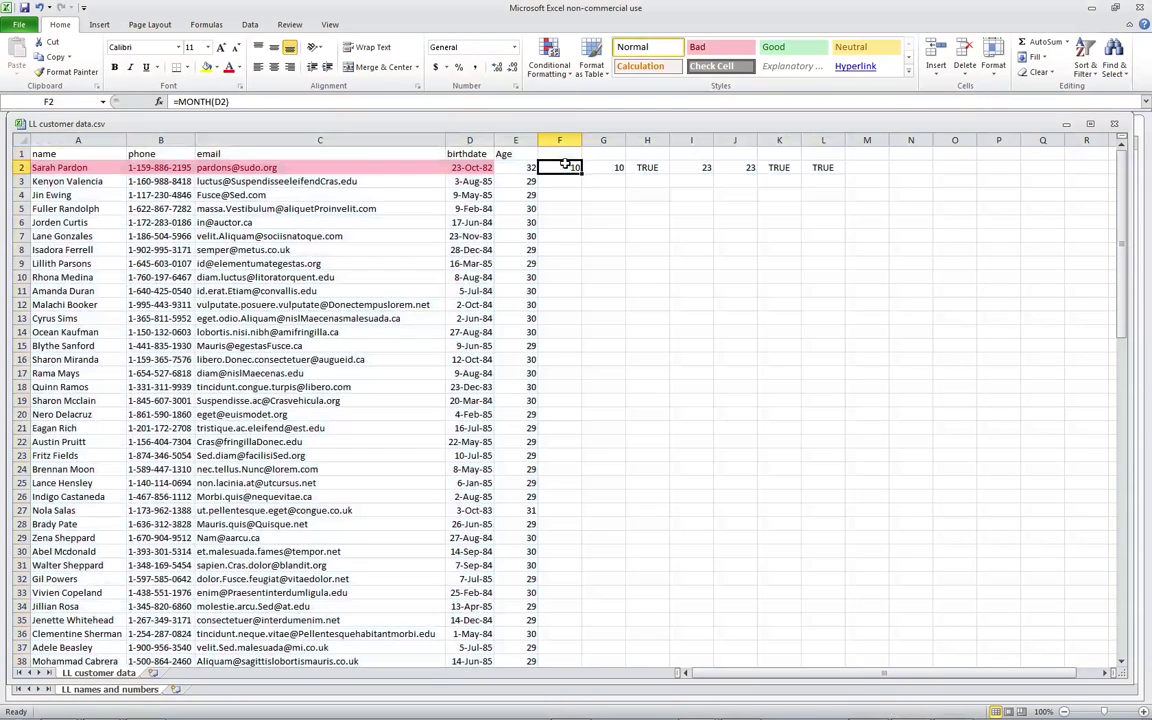
{"action": "right_click", "coordinate": [562, 140]}
{"action": "left_click", "coordinate": [600, 231]}
- Select the whole customer table including headers and extend the AND birthday rule to $A$2:$E$102 in the rules manager, applying the change
{"action": "left_click", "coordinate": [436, 208]}
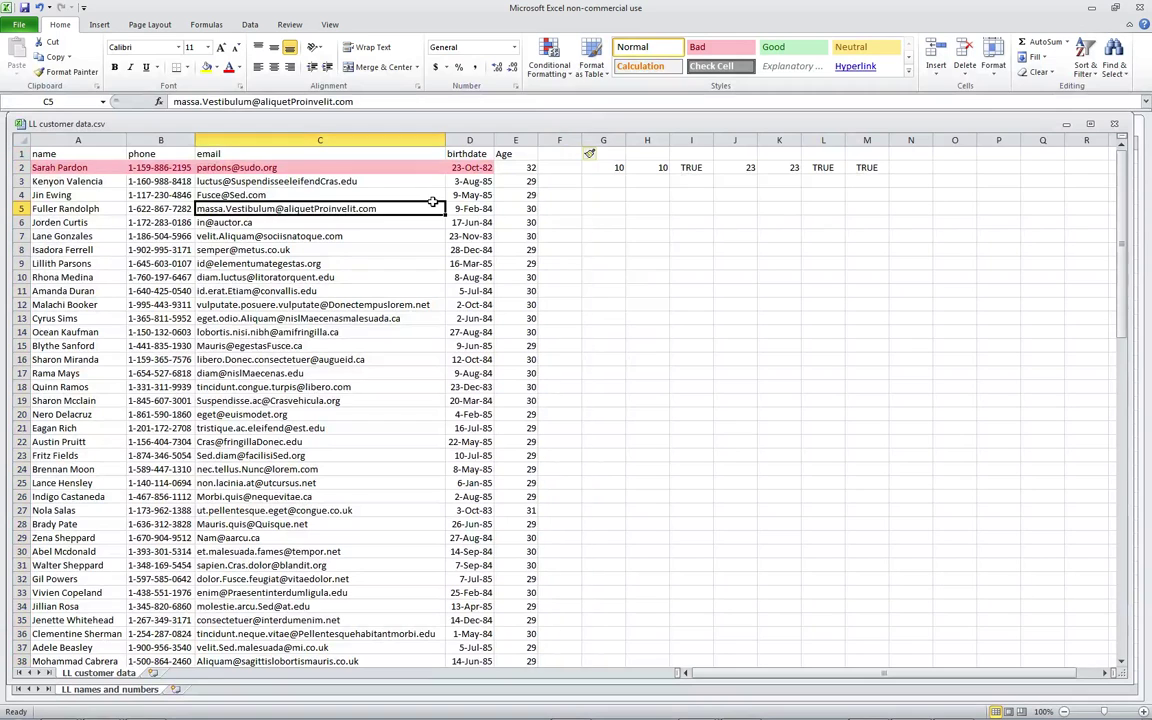
{"action": "key", "text": "ctrl+a"}
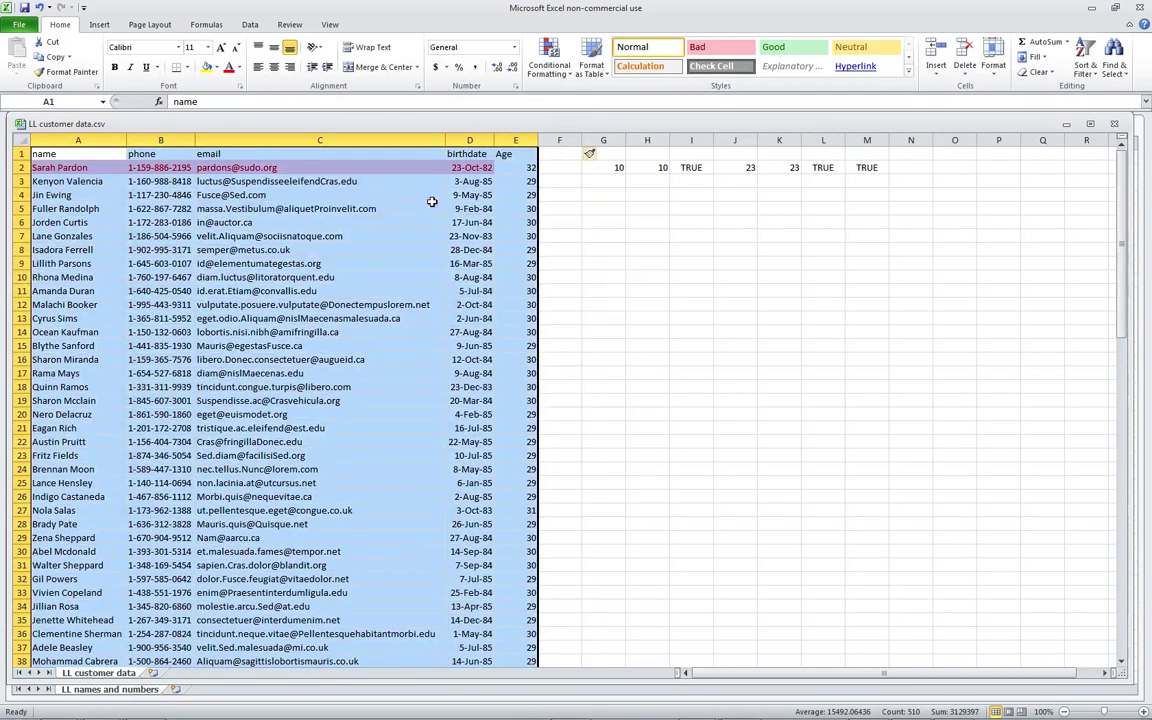
{"action": "left_click", "coordinate": [566, 74]}
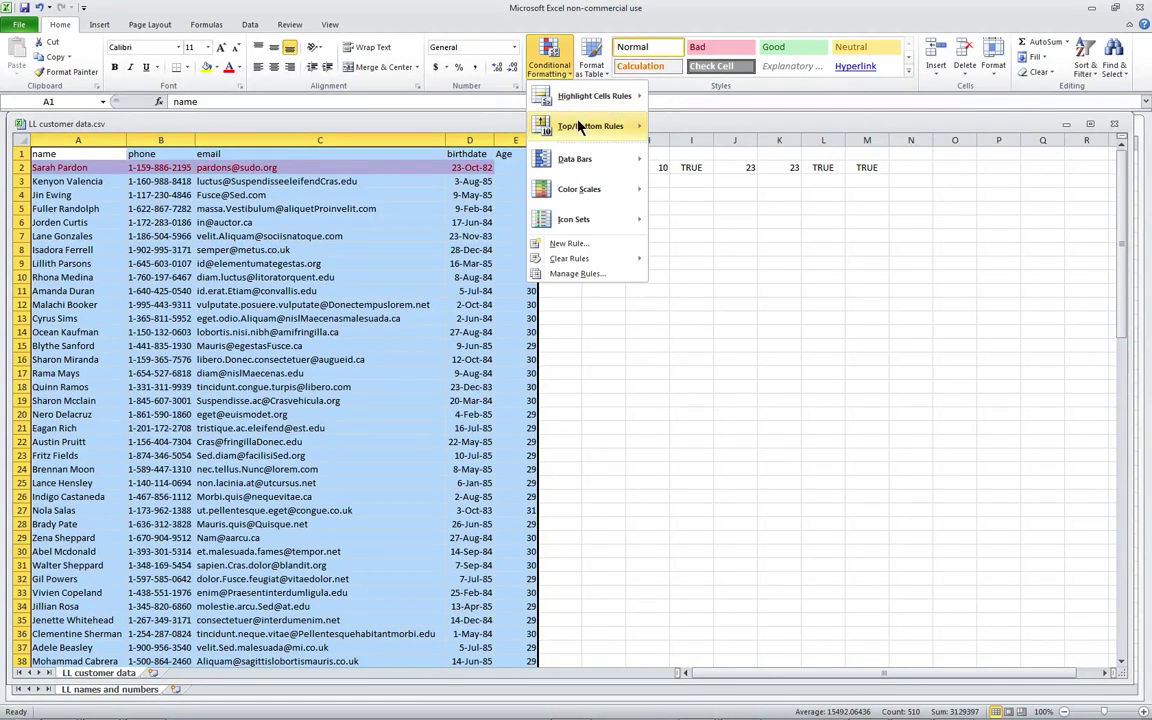
{"action": "left_click", "coordinate": [586, 274]}
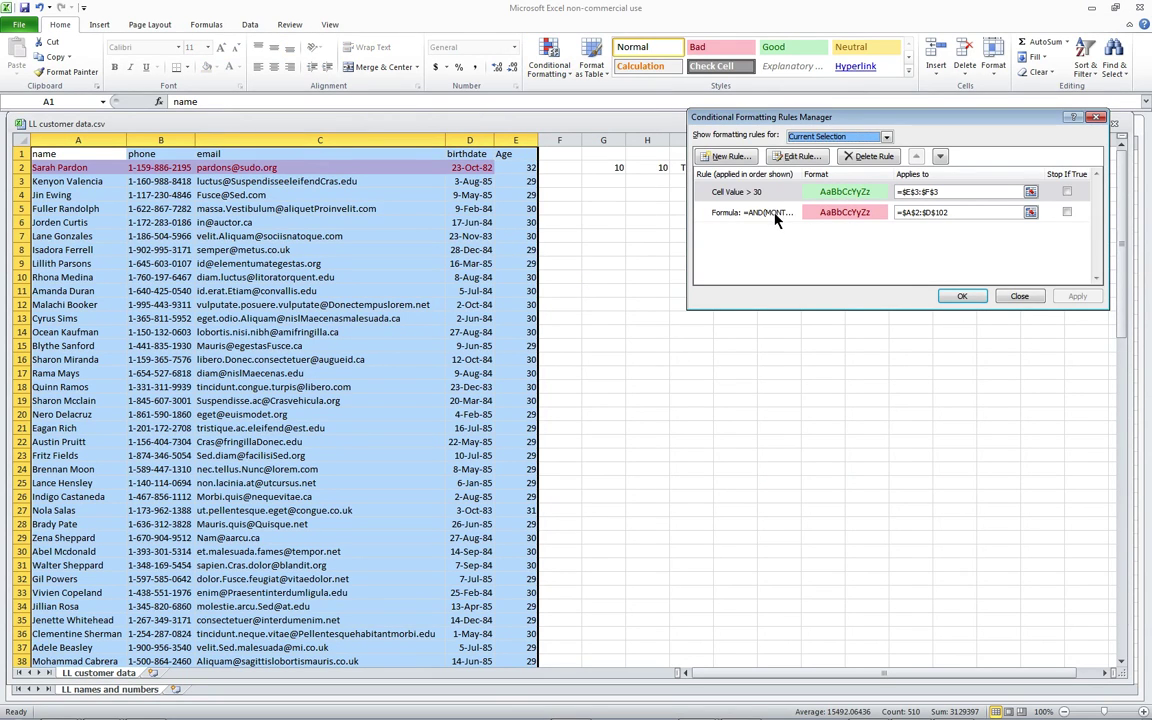
{"action": "left_click", "coordinate": [928, 212]}
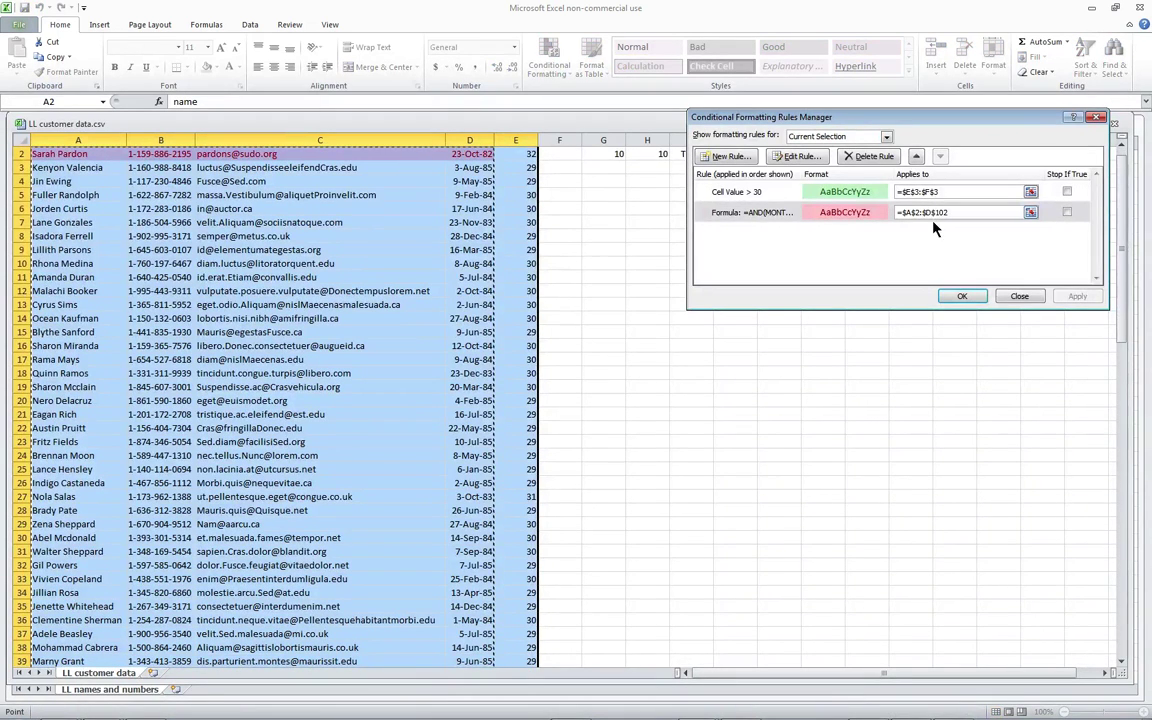
{"action": "key", "text": "BackSpace"}
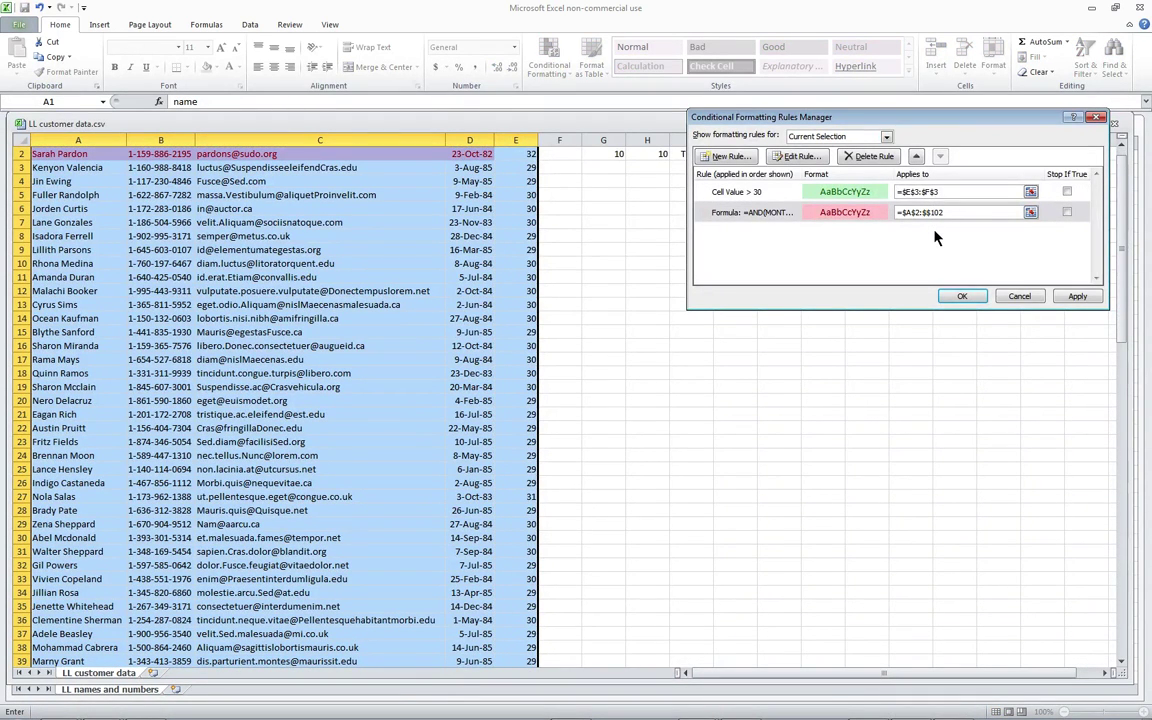
{"action": "type", "text": "E"}
{"action": "left_click", "coordinate": [1077, 296]}
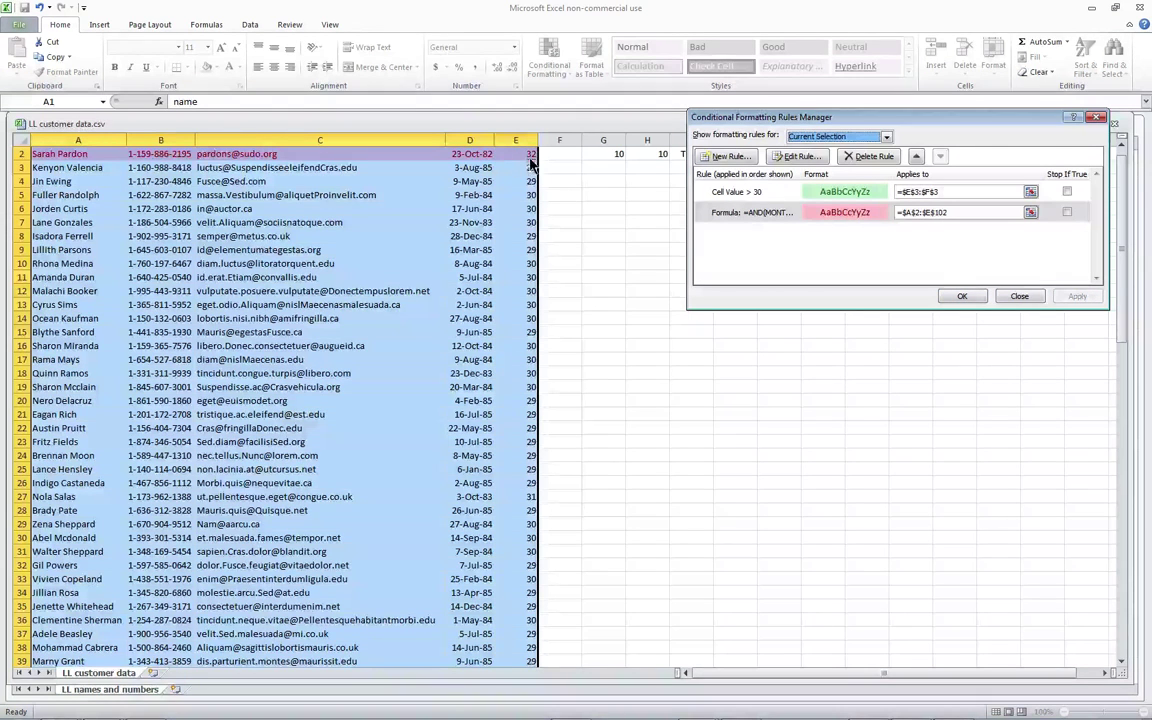
- Change the green "Cell Value > 30" rule to a formula-based rule with the formula =$E1>30
{"action": "left_click", "coordinate": [760, 191]}
{"action": "left_click", "coordinate": [812, 157]}
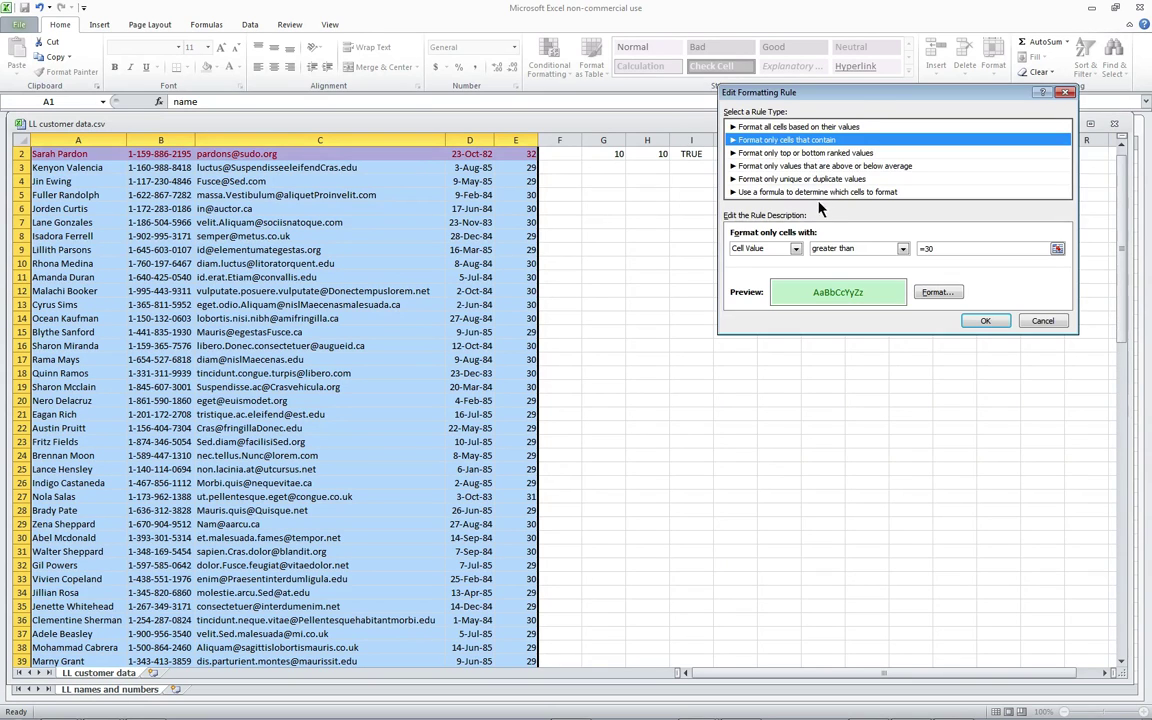
{"action": "left_click_drag", "start_coordinate": [773, 91], "coordinate": [646, 114]}
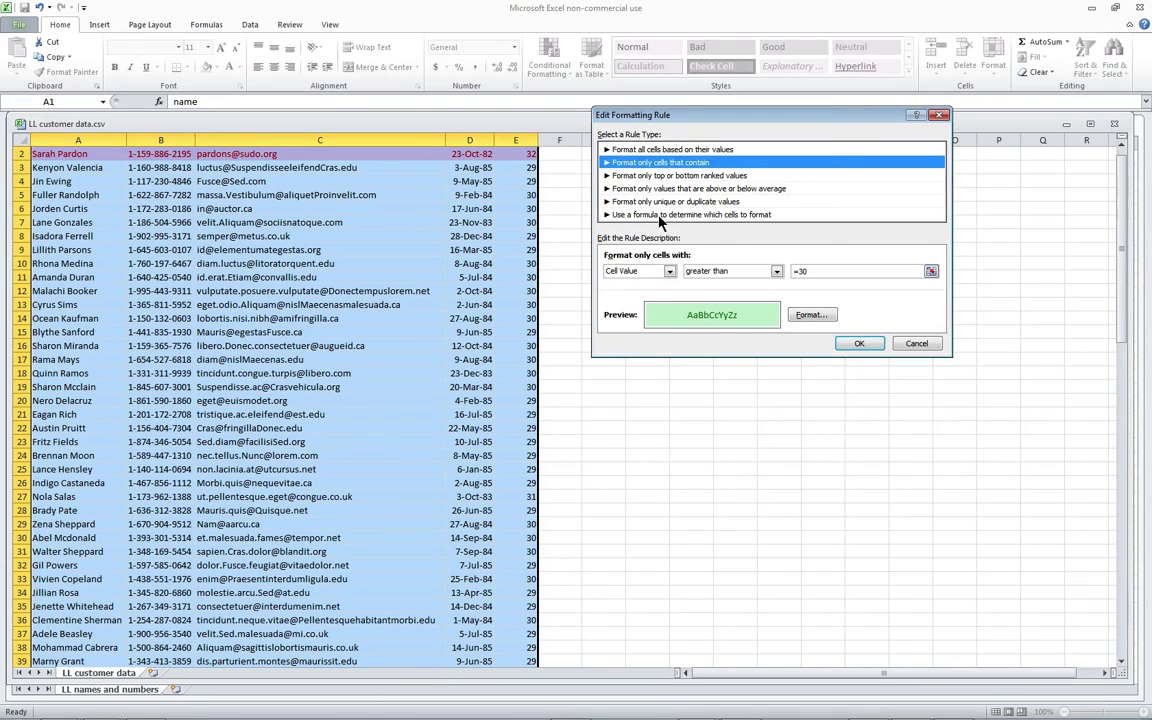
{"action": "left_click", "coordinate": [600, 214]}
{"action": "left_click", "coordinate": [651, 272]}
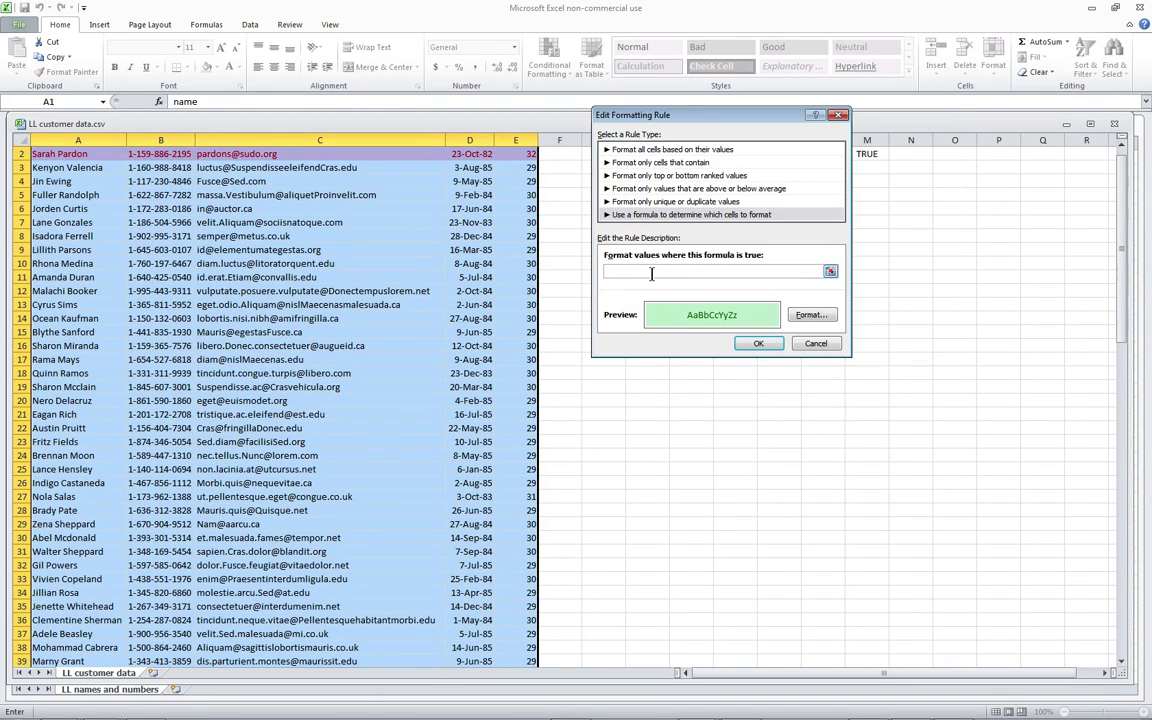
{"action": "type", "text": "="}
{"action": "scroll", "coordinate": [413, 231], "scroll_direction": "up", "scroll_amount": 1}
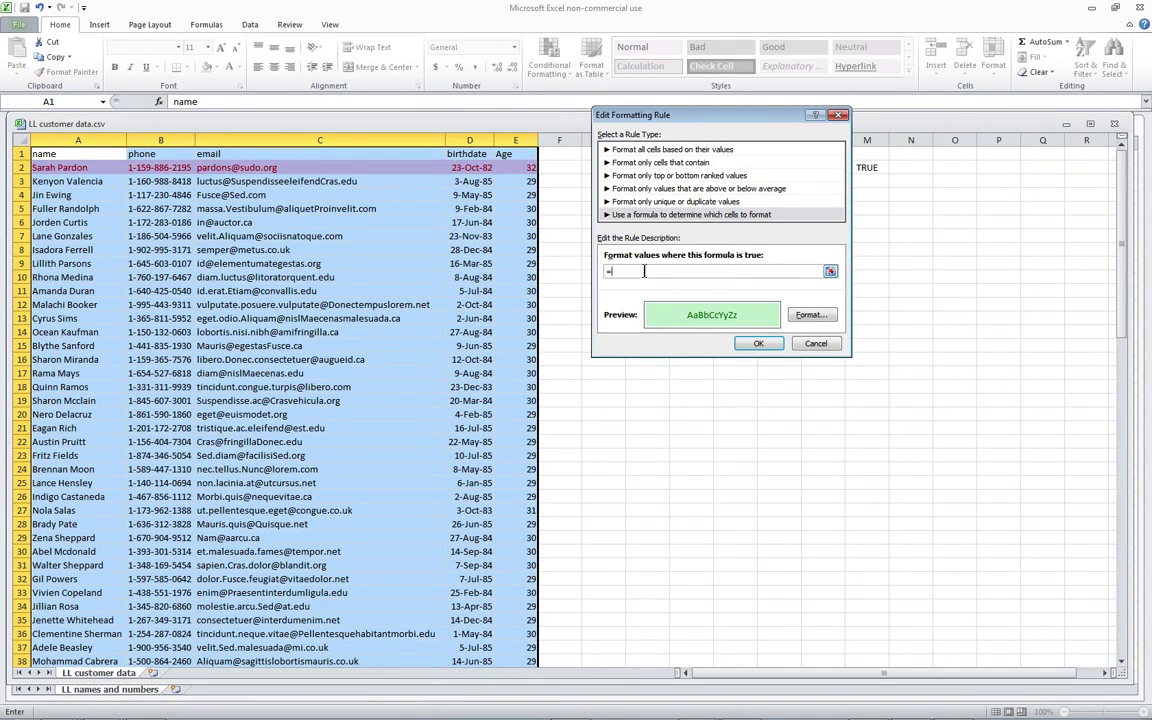
{"action": "type", "text": "$E1>30"}
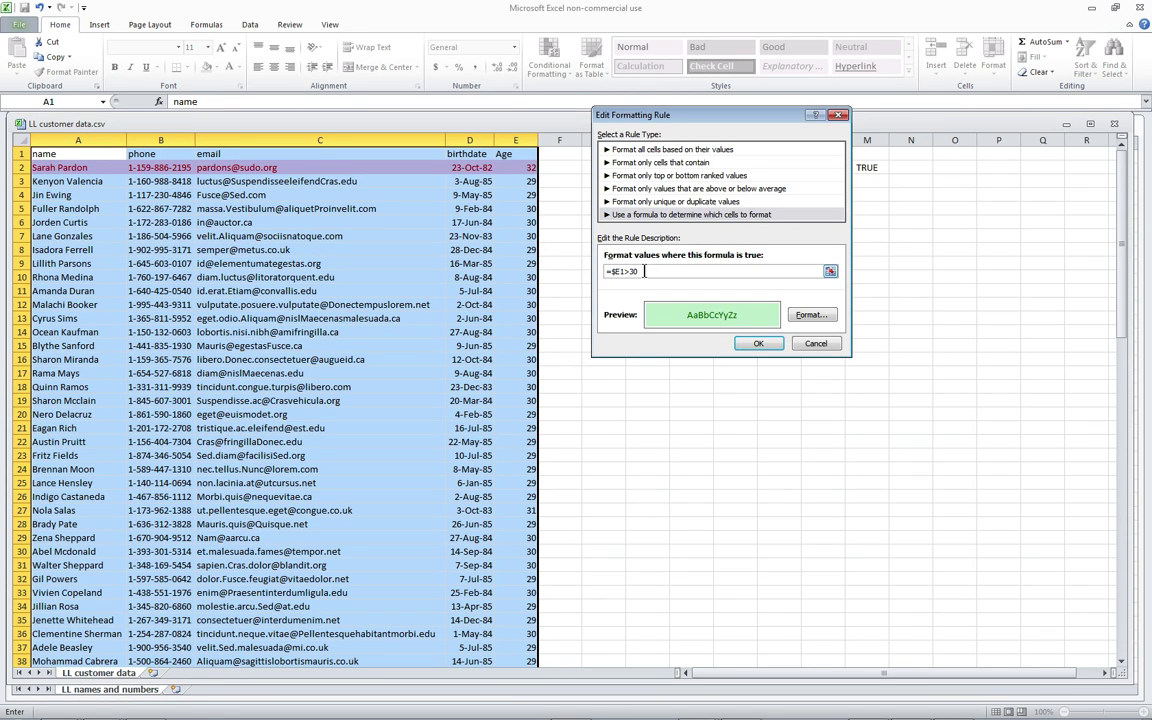